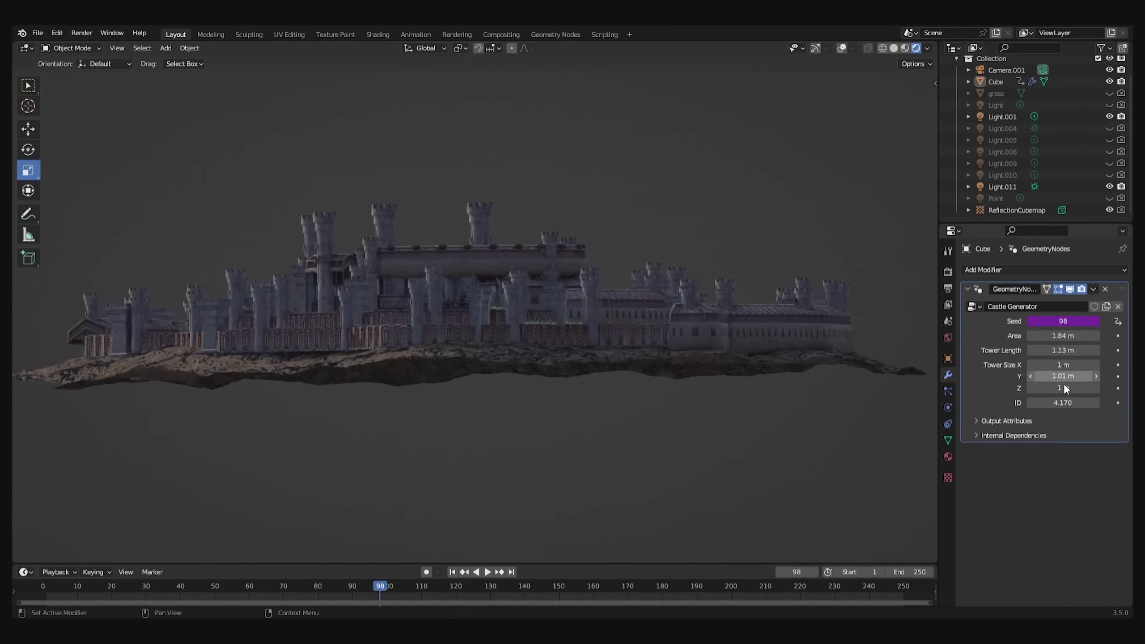
# Step: Enlarge the castle's Area to 1.15 m and widen the 3D view beside the node graph
pyautogui.moveTo(1055, 376); pyautogui.dragTo(1063, 376)
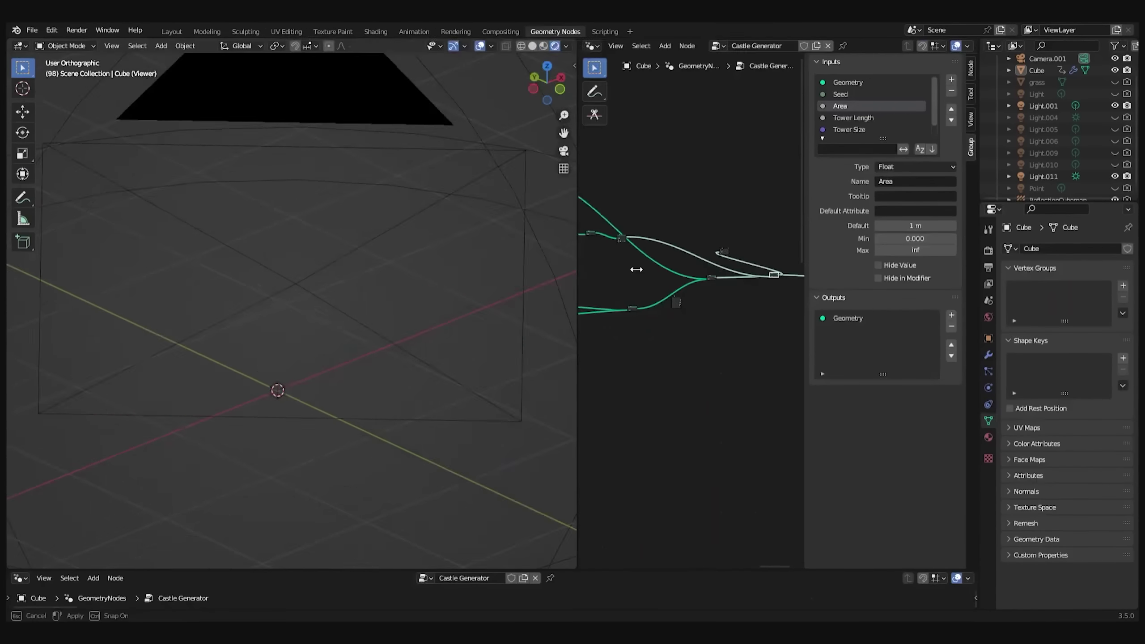
pyautogui.moveTo(636, 269); pyautogui.dragTo(454, 269)
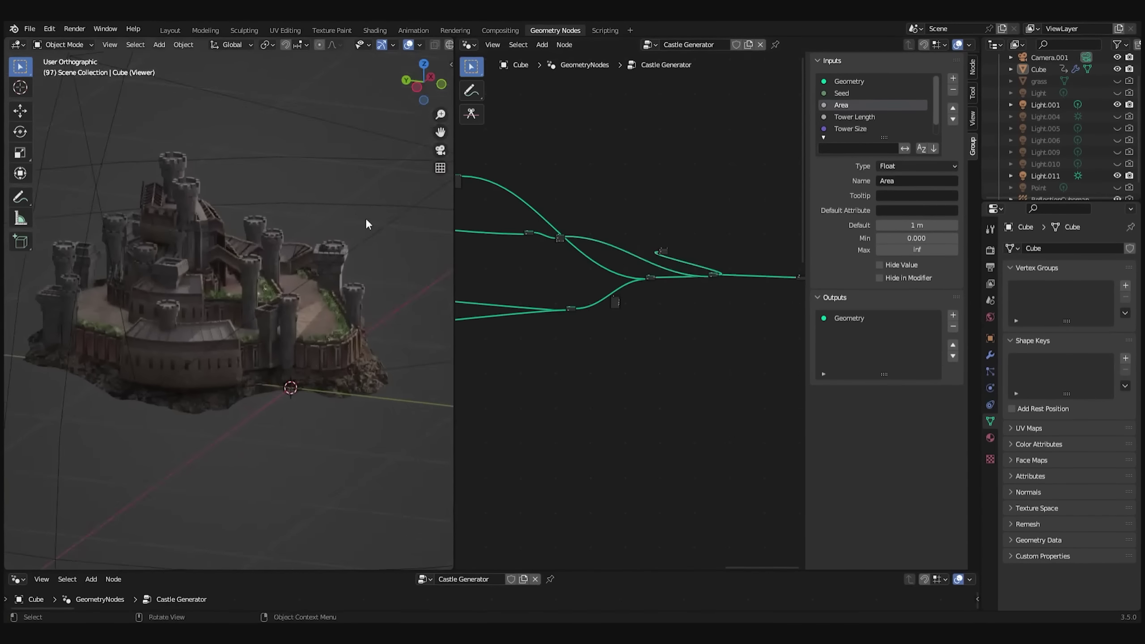
pyautogui.moveTo(234, 252); pyautogui.dragTo(266, 306, button='middle')
# Step: Preview the castle node's output in the viewport with Link to Viewer
pyautogui.rightClick(757, 251)
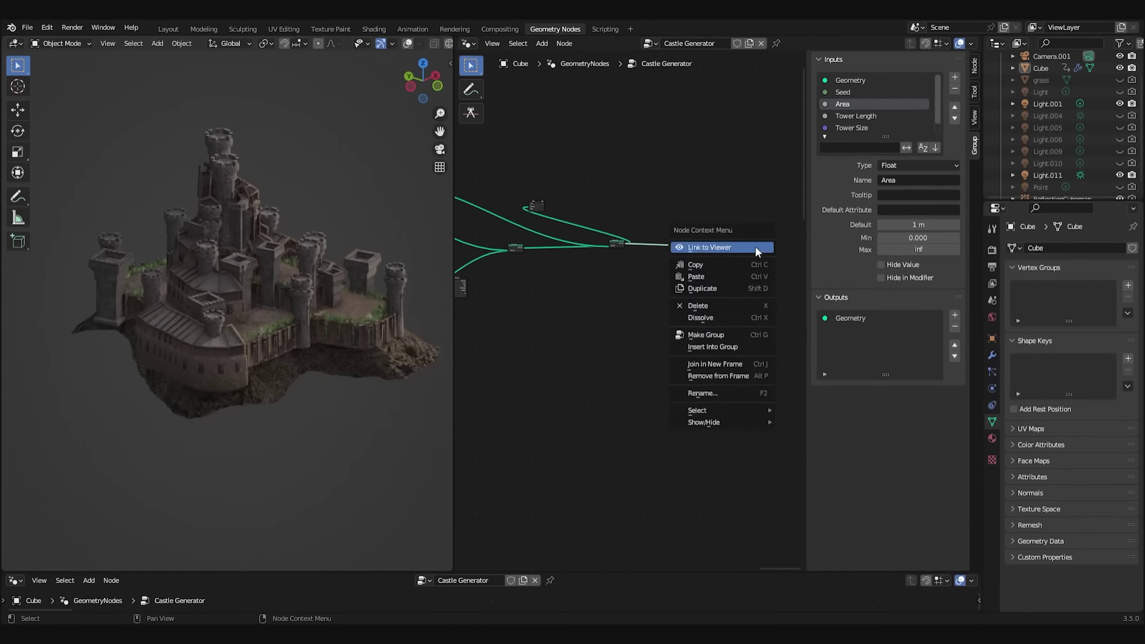
pyautogui.click(757, 247)
pyautogui.moveTo(270, 286); pyautogui.dragTo(300, 312, button='middle')
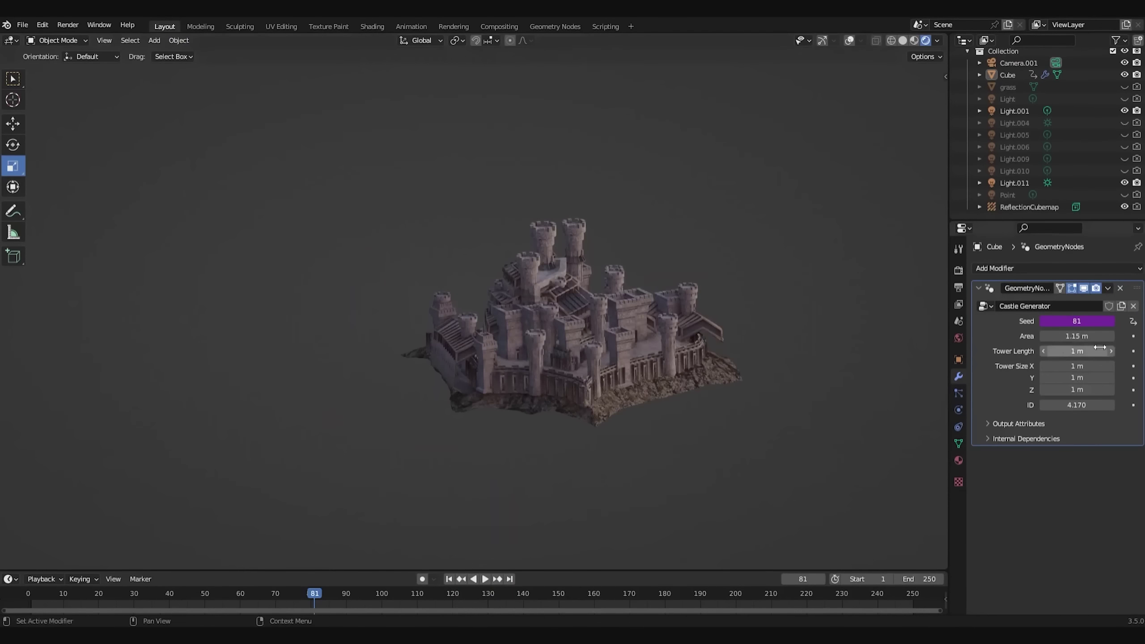
# Step: Shorten the Tower Length to 0.62 m and show the transform sidebar
pyautogui.moveTo(1091, 350); pyautogui.dragTo(1075, 351)
pyautogui.press('Left')
pyautogui.scroll(5, 696, 326)
pyautogui.moveTo(696, 326); pyautogui.dragTo(715, 347, button='middle')
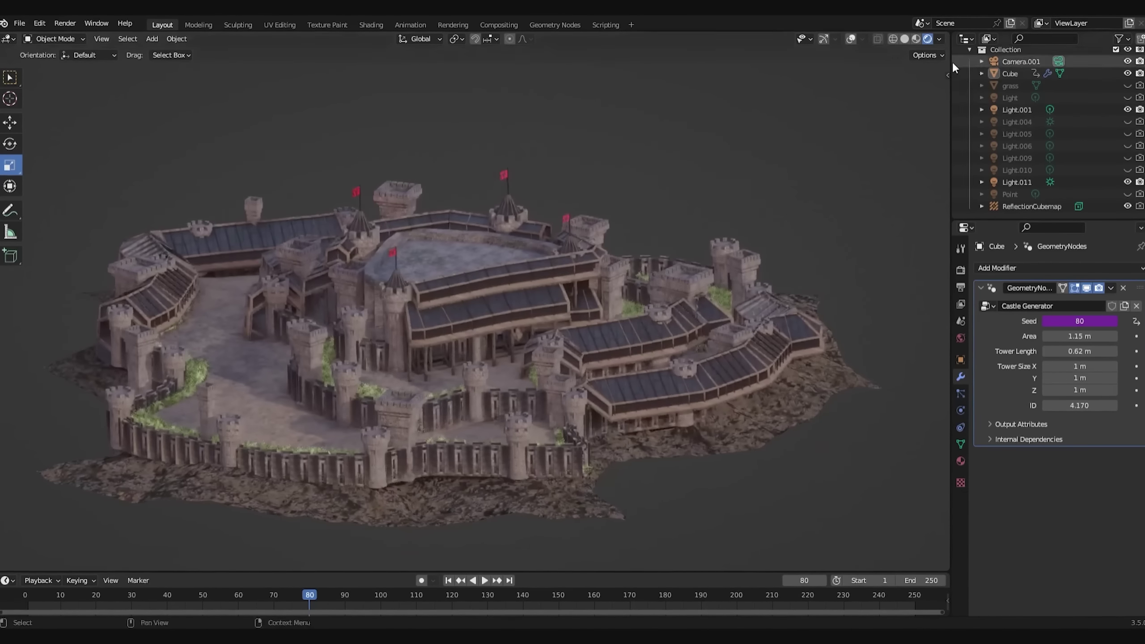
pyautogui.click(985, 38)
pyautogui.press('n')
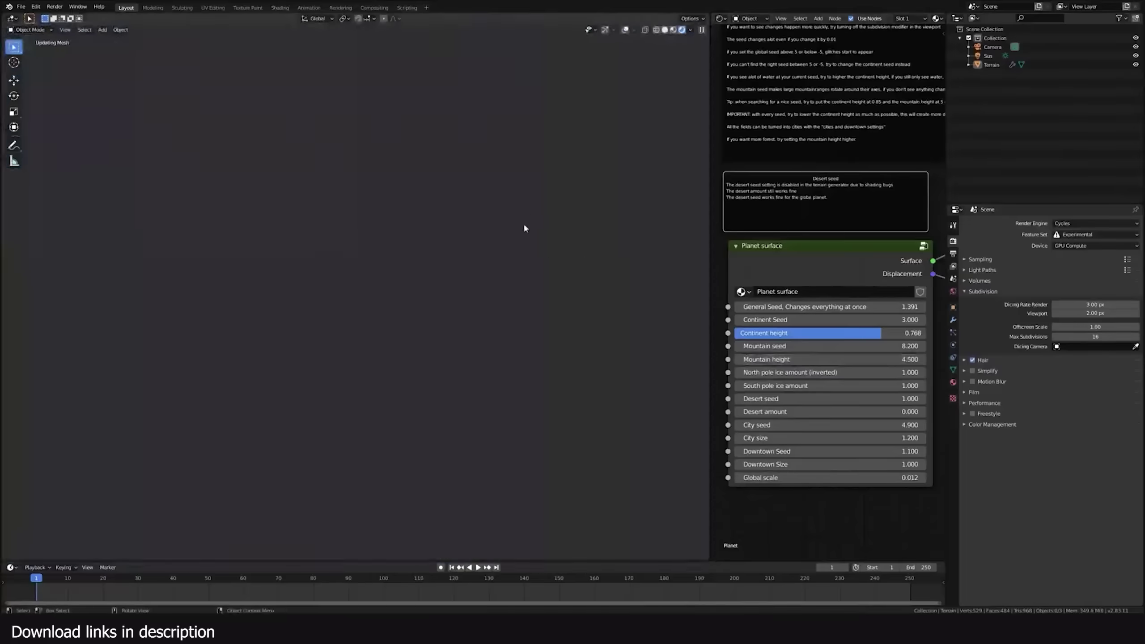
# Step: Set the Global scale to 0.050 and lower the Continent height to 0.795
pyautogui.doubleClick(830, 477)
pyautogui.write('0.05')
pyautogui.press('Return')
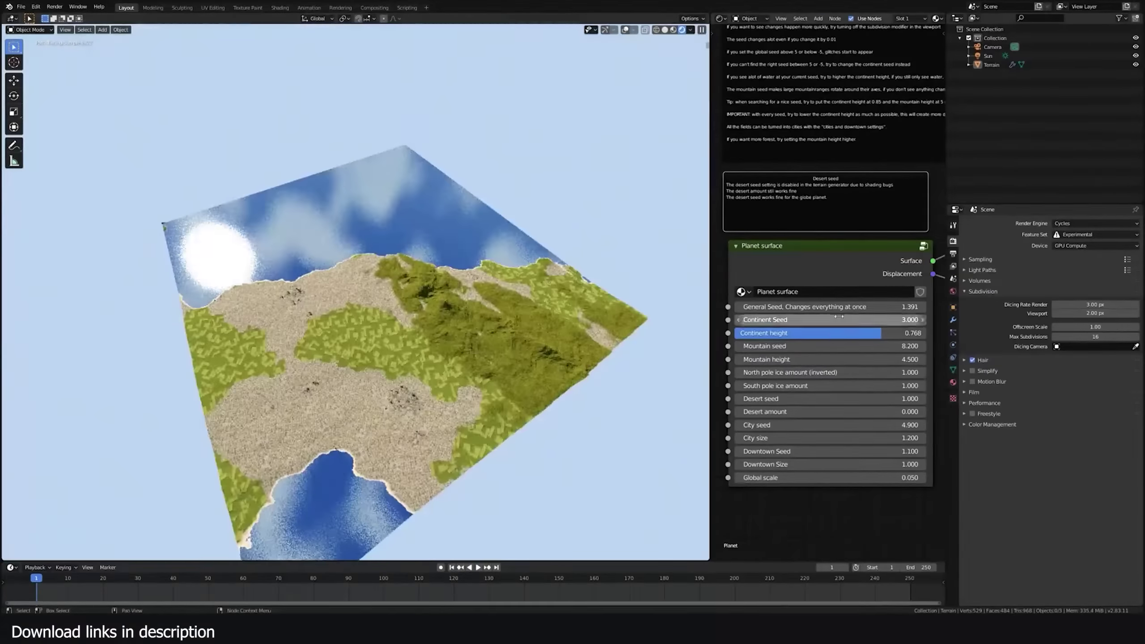
pyautogui.moveTo(915, 333); pyautogui.dragTo(896, 337)
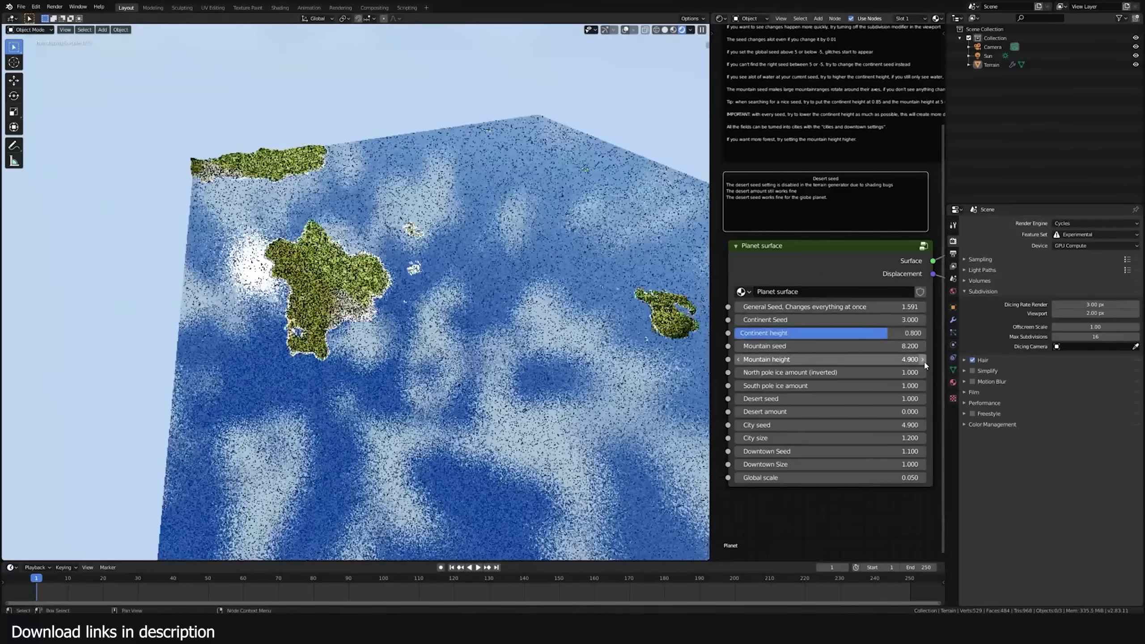
# Step: Adjust the Mountain height, settling it at 6.000
pyautogui.moveTo(879, 359); pyautogui.dragTo(863, 336)
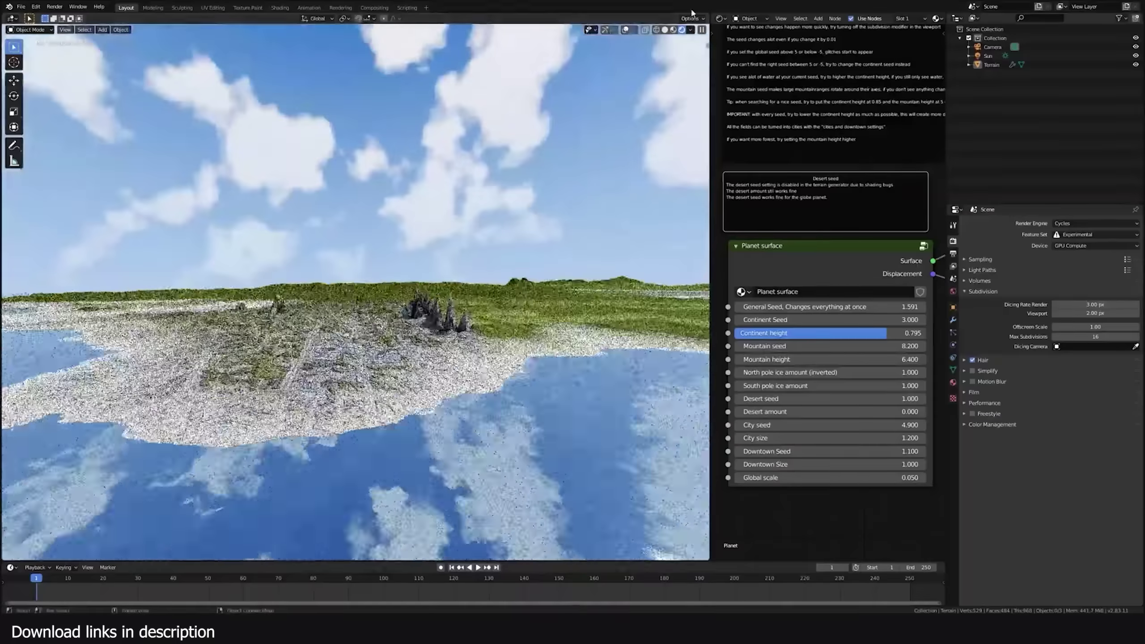
pyautogui.scroll(5, 634, 91)
pyautogui.scroll(-3, 442, 283)
pyautogui.scroll(4, 436, 314)
pyautogui.scroll(-3, 425, 335)
pyautogui.scroll(-5, 365, 270)
pyautogui.scroll(3, 340, 428)
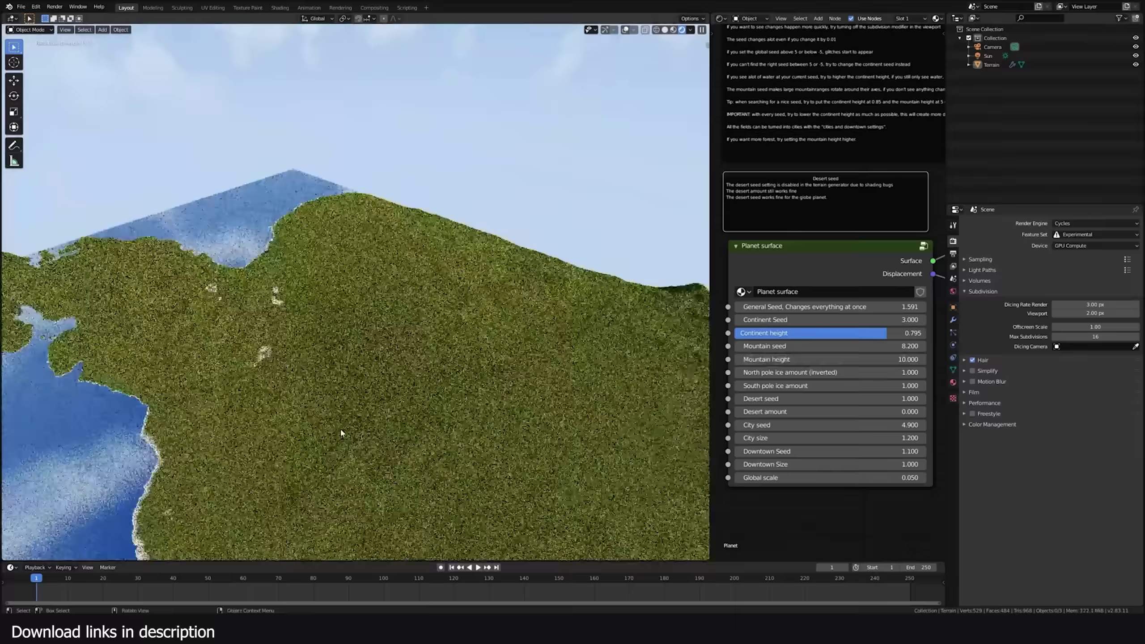
pyautogui.scroll(-3, 340, 428)
pyautogui.moveTo(902, 359); pyautogui.dragTo(886, 359)
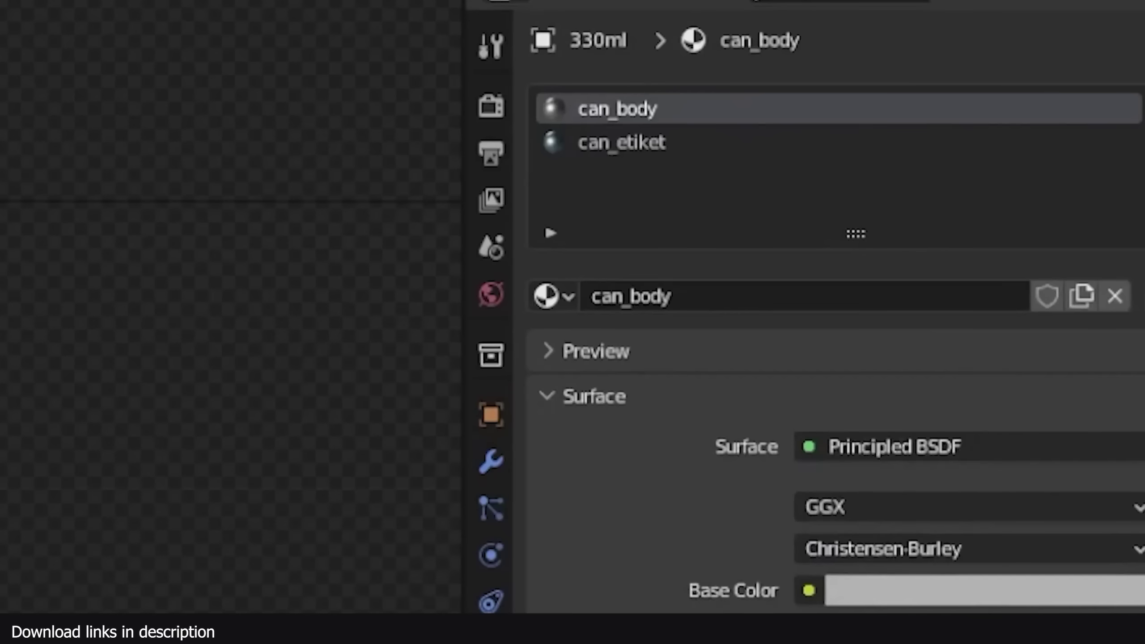
# Step: Assign the DropletMat material to the 330ml can from the material browser
pyautogui.click(926, 339)
pyautogui.click(958, 382)
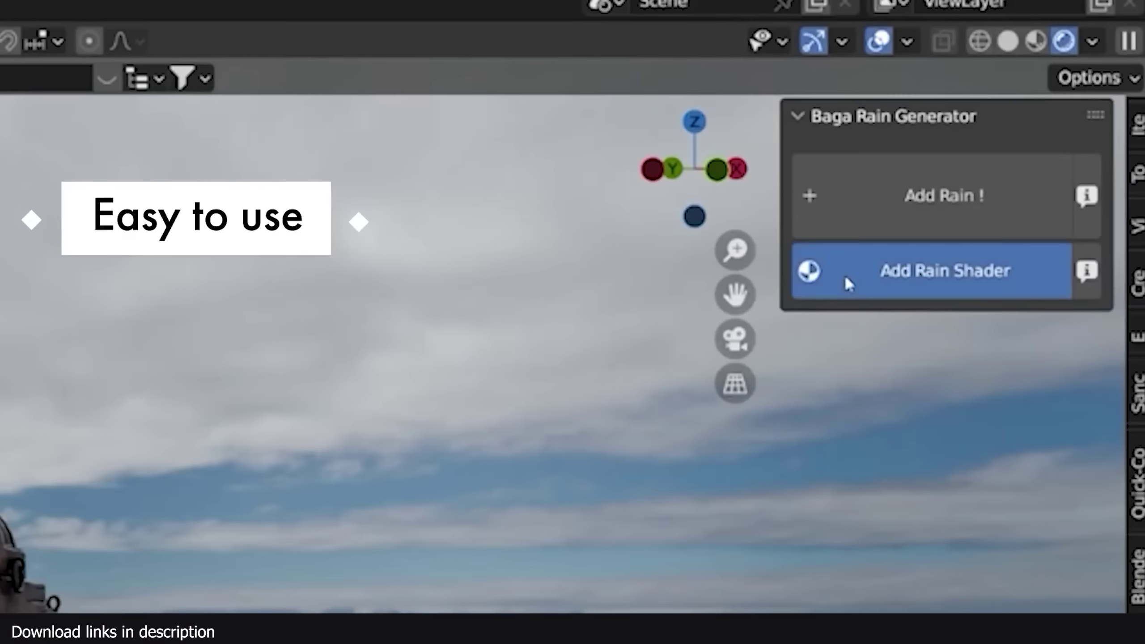
# Step: Apply the rain shader to the cobblestone ground and add rain around the cannon
pyautogui.click(846, 278)
pyautogui.click(789, 472)
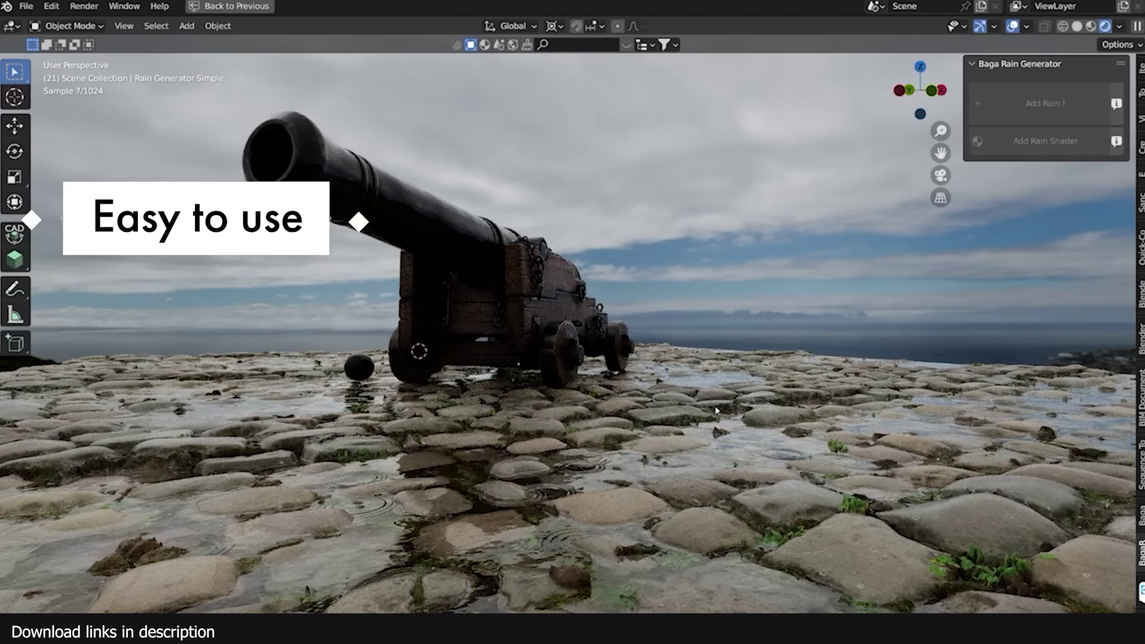
pyautogui.click(1024, 112)
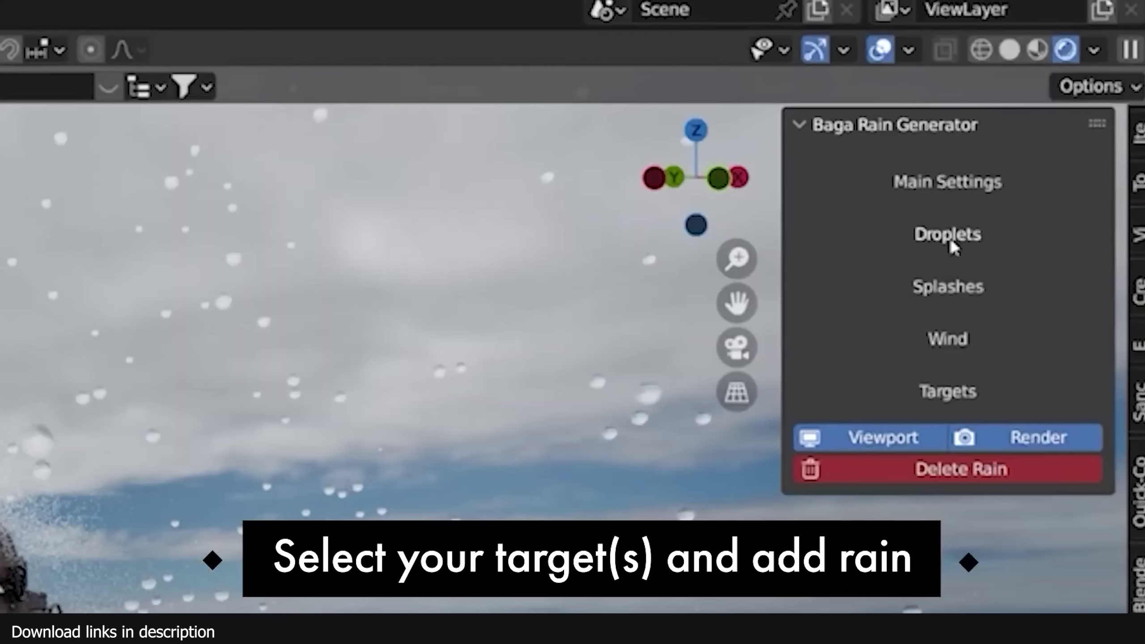
# Step: Render the falling raindrops as Droplets instead of Point
pyautogui.click(1046, 119)
pyautogui.click(1083, 179)
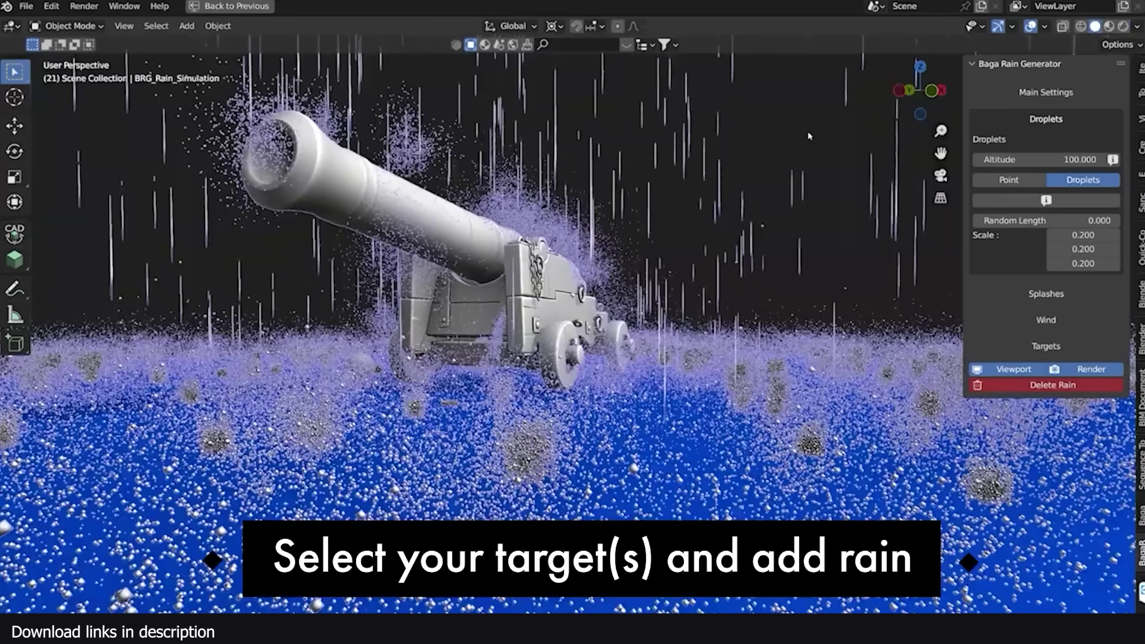
pyautogui.scroll(-5, 773, 141)
pyautogui.moveTo(772, 140)
pyautogui.mouseDown(button='middle')
pyautogui.moveTo(767, 285)
pyautogui.moveTo(769, 244)
pyautogui.mouseUp(button='middle')
pyautogui.scroll(5, 767, 285)
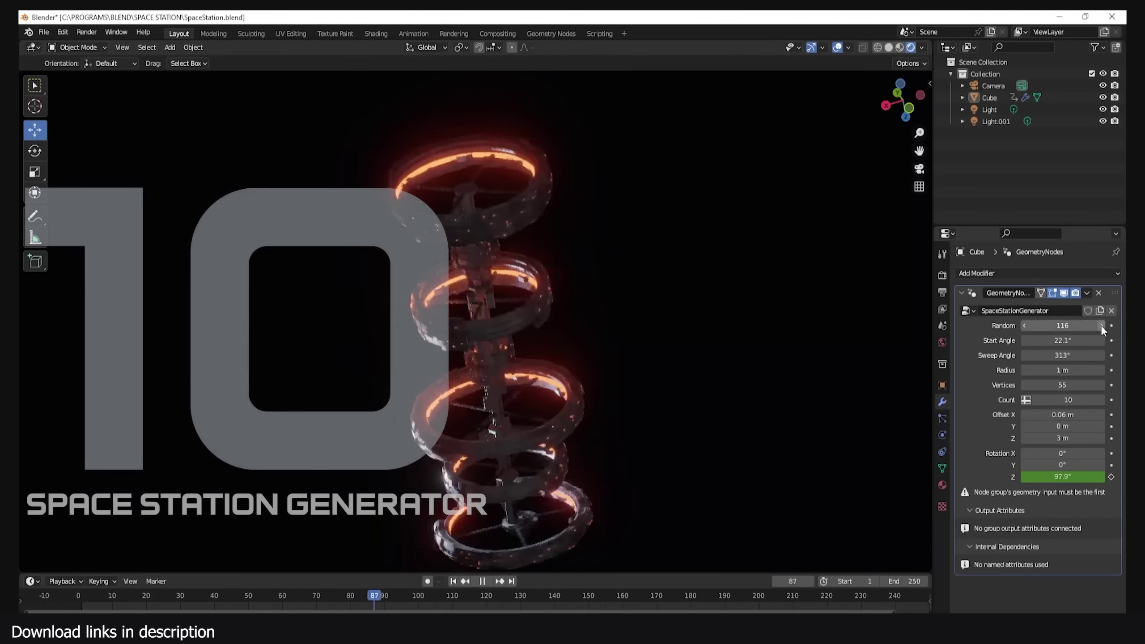
# Step: Step the station's Random value from 116 up to 142 and switch to Solid shading
pyautogui.click(1101, 325)
pyautogui.click(1102, 325)
pyautogui.click(1101, 326)
pyautogui.click(1101, 325)
pyautogui.click(1101, 325)
pyautogui.click(1101, 326)
pyautogui.click(1101, 325)
pyautogui.click(1102, 325)
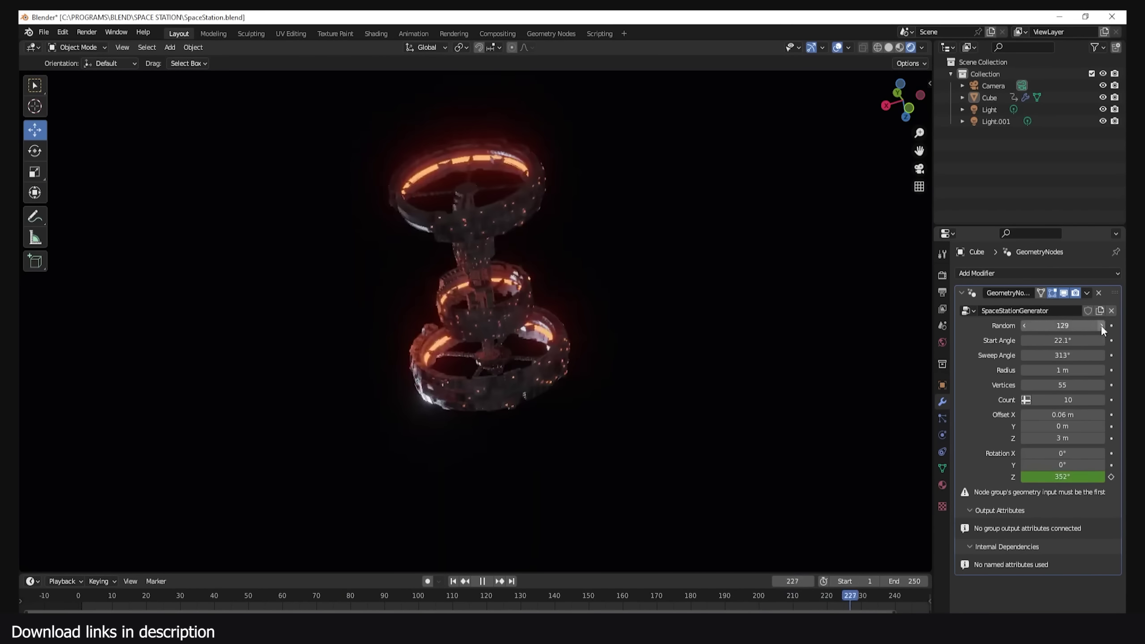
pyautogui.click(1101, 325)
pyautogui.click(1102, 326)
pyautogui.click(1101, 325)
pyautogui.click(1101, 325)
pyautogui.click(1101, 325)
pyautogui.click(889, 47)
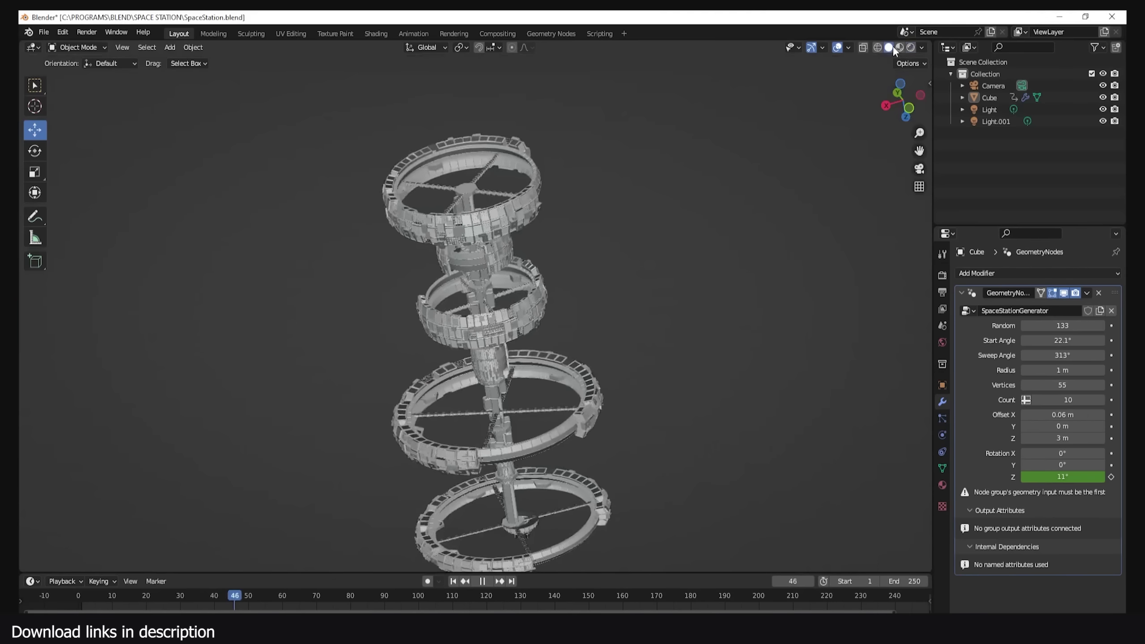
pyautogui.click(1102, 326)
pyautogui.click(1101, 326)
pyautogui.click(1101, 326)
pyautogui.click(1101, 325)
pyautogui.click(1101, 326)
pyautogui.click(1102, 325)
pyautogui.click(1101, 325)
pyautogui.click(1101, 325)
pyautogui.click(1101, 325)
pyautogui.click(1101, 325)
pyautogui.click(1102, 325)
pyautogui.click(1101, 325)
pyautogui.click(1102, 325)
pyautogui.click(1101, 325)
pyautogui.click(1101, 326)
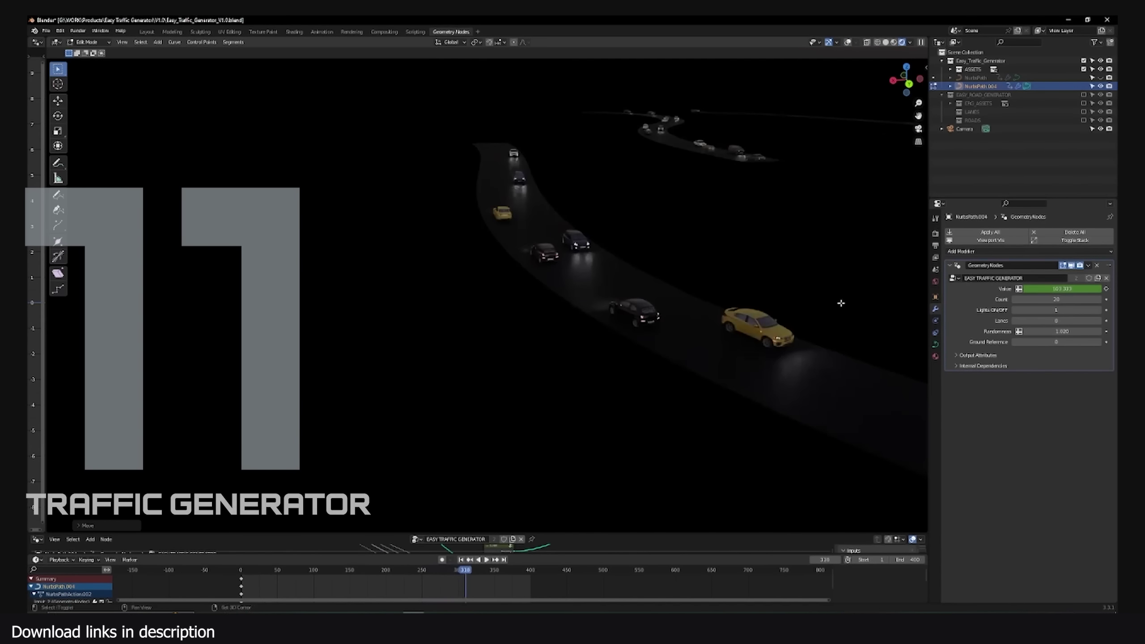
# Step: Orbit and zoom out to view the whole looping road with its raised section
pyautogui.moveTo(841, 303); pyautogui.dragTo(450, 200, button='middle')
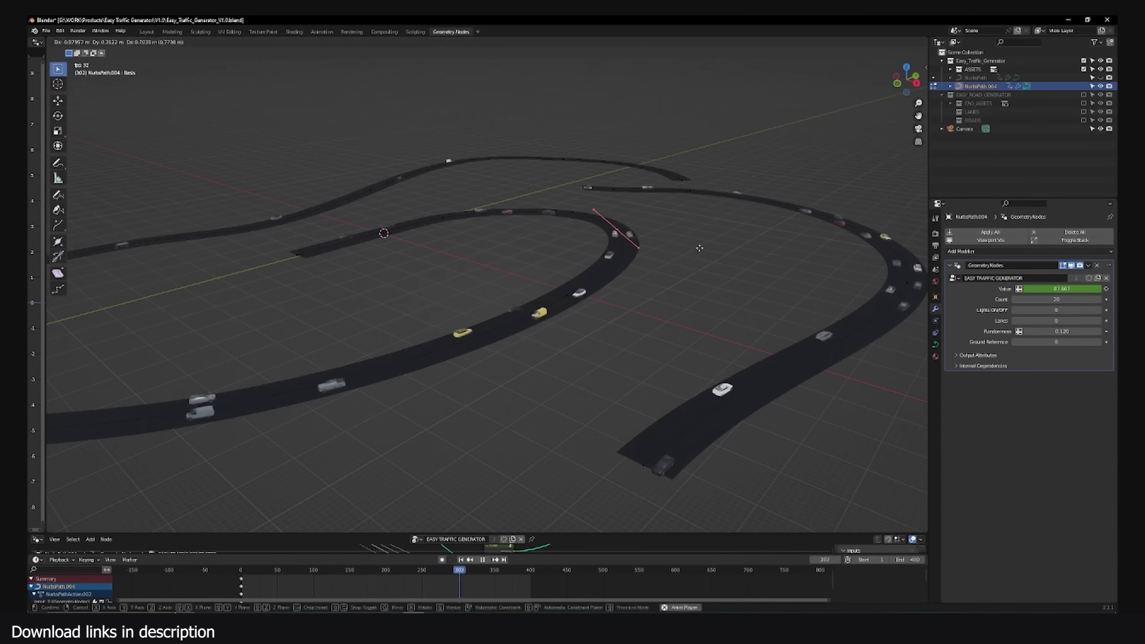
pyautogui.scroll(10, 694, 200)
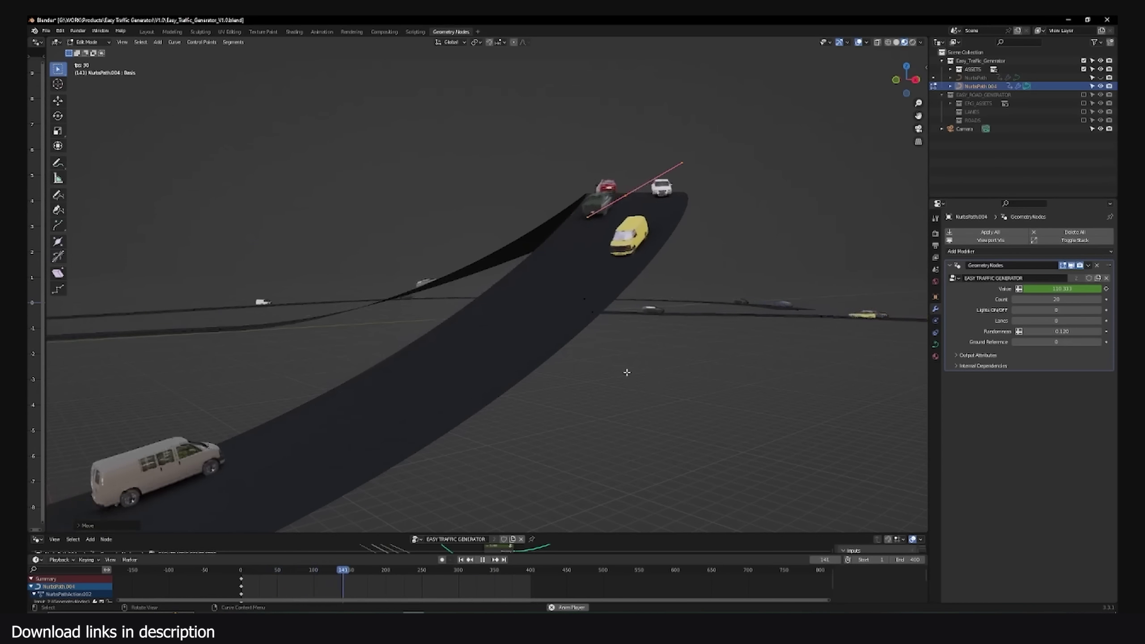
pyautogui.moveTo(660, 372); pyautogui.dragTo(884, 347, button='middle')
pyautogui.scroll(-8, 667, 395)
pyautogui.scroll(4, 883, 347)
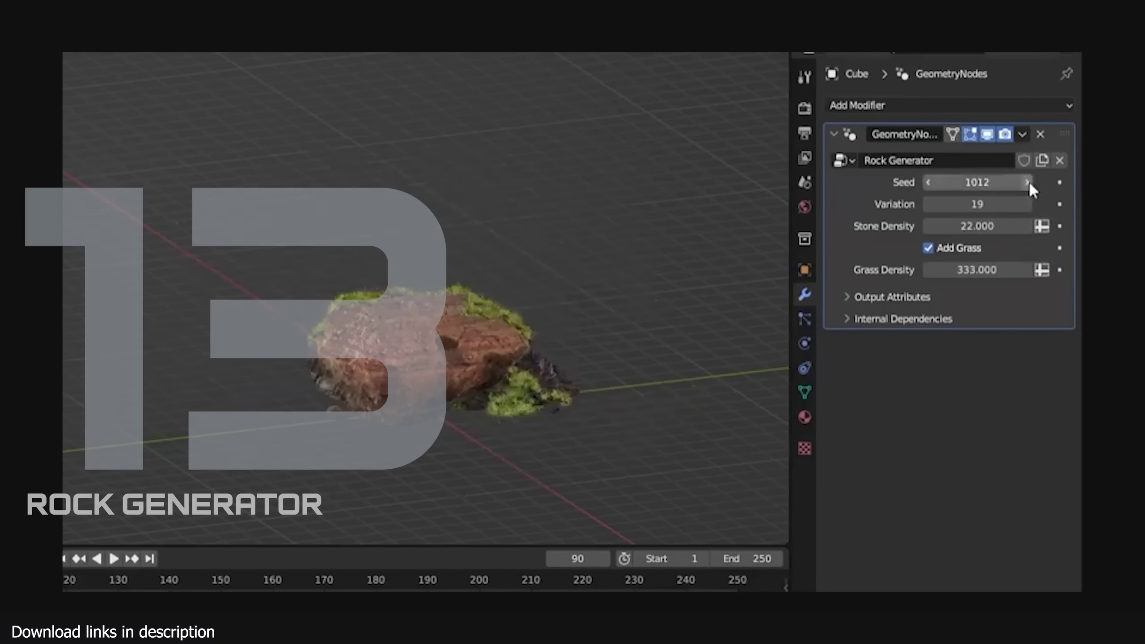
# Step: Step the Rock Generator Seed up one at a time until it reads 1042
pyautogui.click(1028, 182)
pyautogui.click(1027, 182)
pyautogui.click(1028, 182)
pyautogui.click(1028, 182)
pyautogui.click(1028, 182)
pyautogui.click(1028, 182)
pyautogui.click(1028, 182)
pyautogui.click(1028, 182)
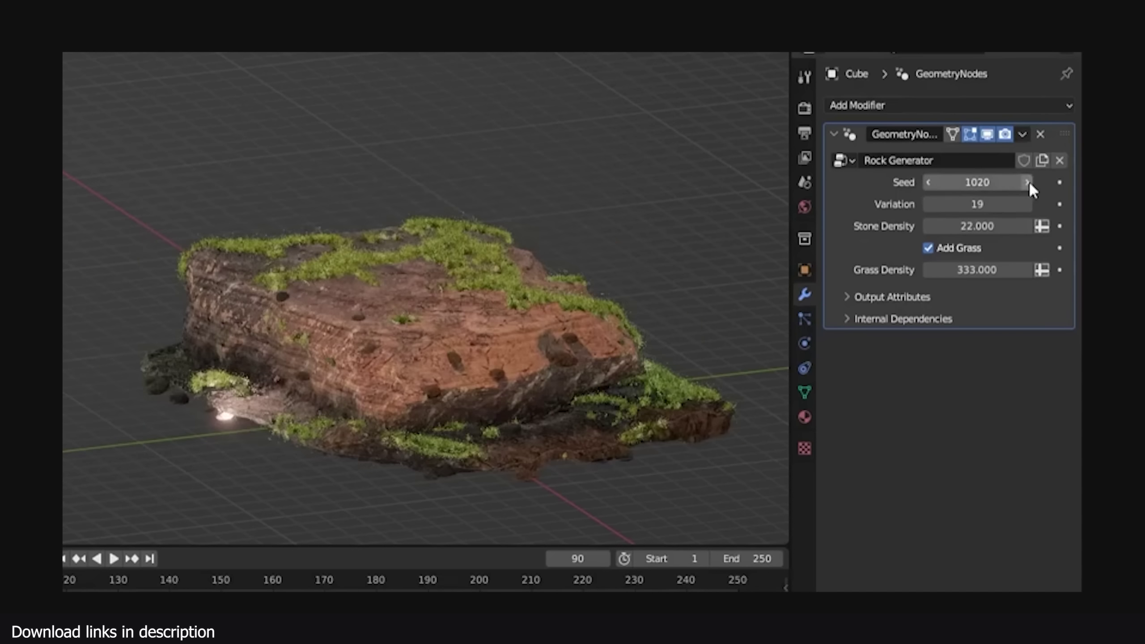
pyautogui.click(1028, 182)
pyautogui.click(1028, 182)
pyautogui.click(1028, 183)
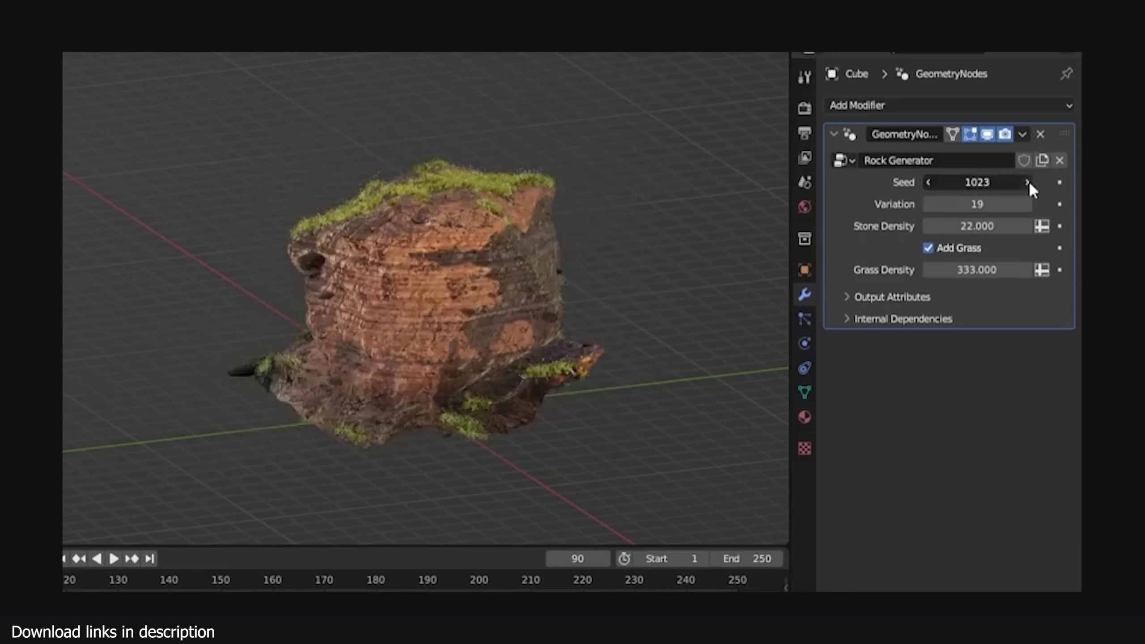
pyautogui.click(1028, 182)
pyautogui.click(1028, 182)
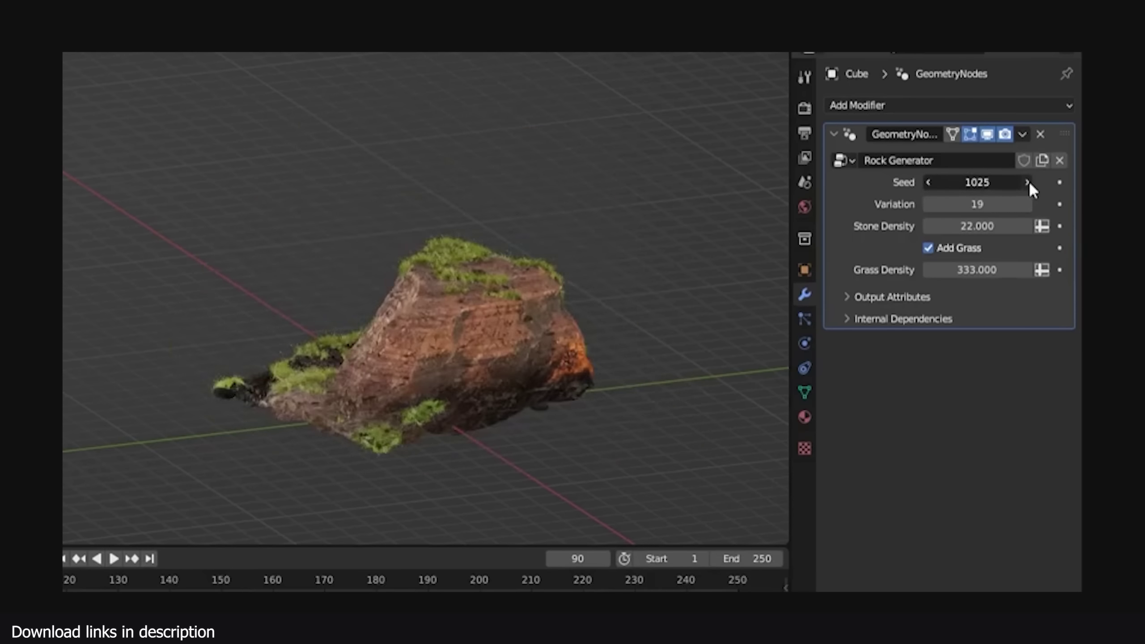
pyautogui.click(1027, 182)
pyautogui.click(1028, 182)
pyautogui.click(1028, 182)
pyautogui.click(1027, 183)
pyautogui.click(1028, 182)
pyautogui.click(1028, 182)
pyautogui.click(1028, 182)
pyautogui.click(1028, 182)
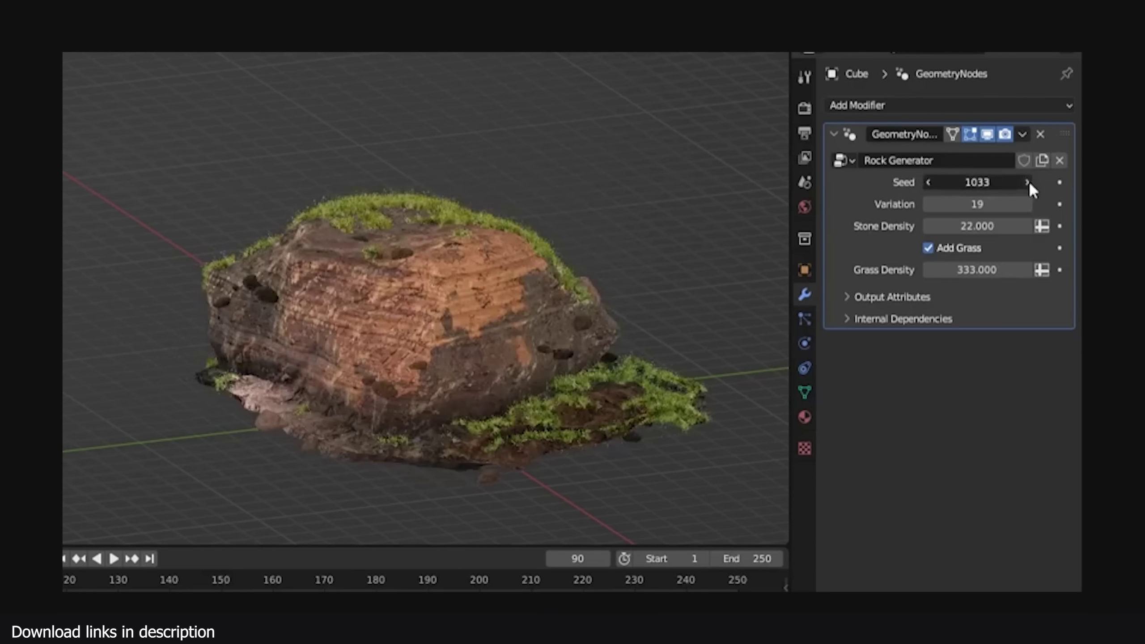
pyautogui.click(1028, 182)
pyautogui.click(1028, 182)
pyautogui.click(1028, 182)
pyautogui.click(1028, 182)
pyautogui.click(1028, 182)
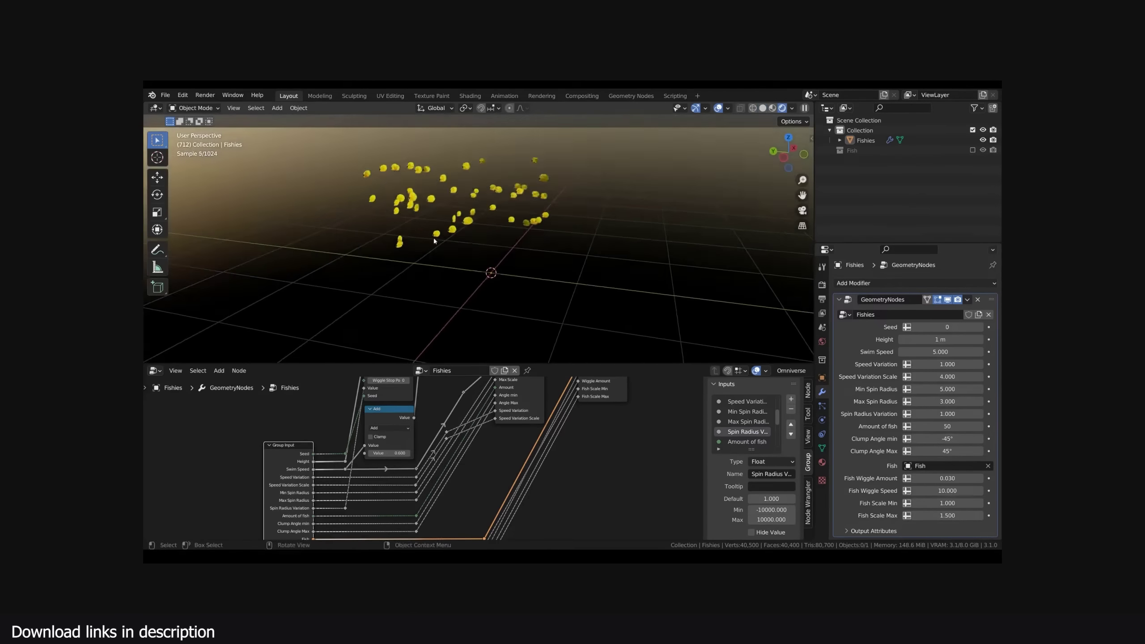
# Step: Switch the viewport to Solid shading and play the fish swarm animation
pyautogui.press('z')
pyautogui.click(538, 245)
pyautogui.press('space')
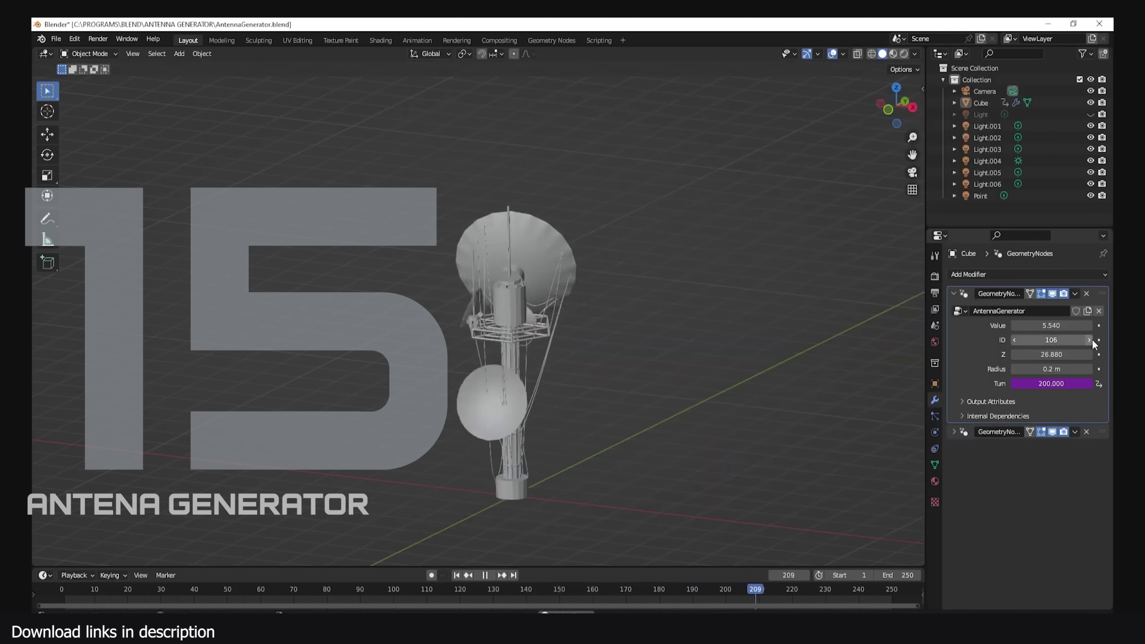
# Step: Raise the antenna ID to 140, step back to 139, and switch to Rendered shading
pyautogui.click(1090, 340)
pyautogui.click(1089, 340)
pyautogui.click(1089, 340)
pyautogui.click(1089, 339)
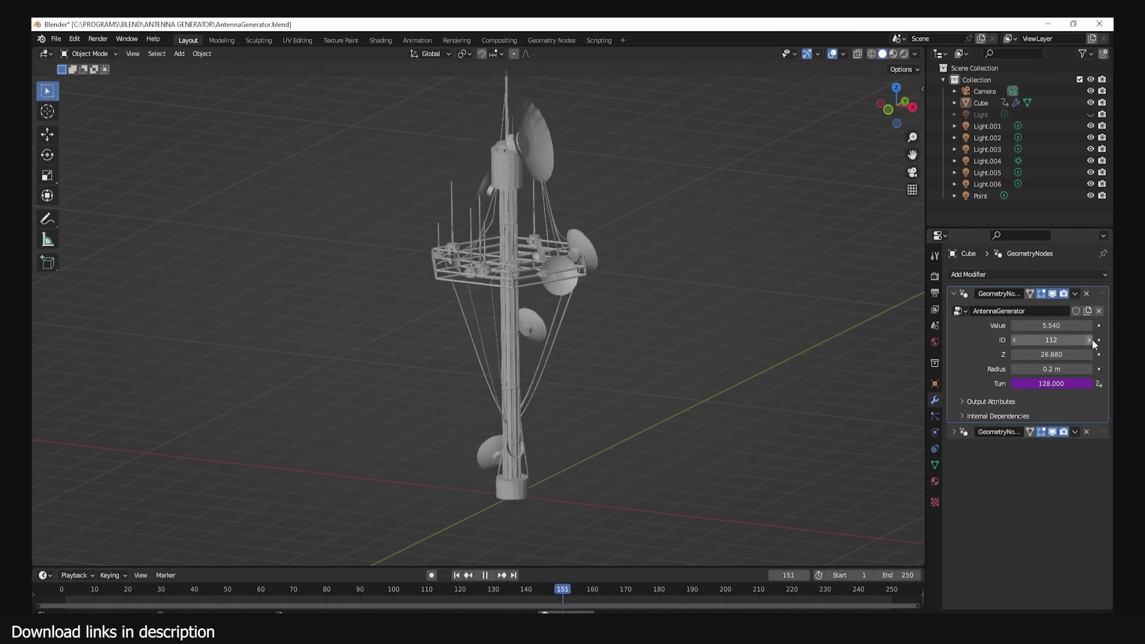
pyautogui.click(1089, 339)
pyautogui.click(1089, 340)
pyautogui.click(1089, 339)
pyautogui.click(1089, 339)
pyautogui.click(1089, 339)
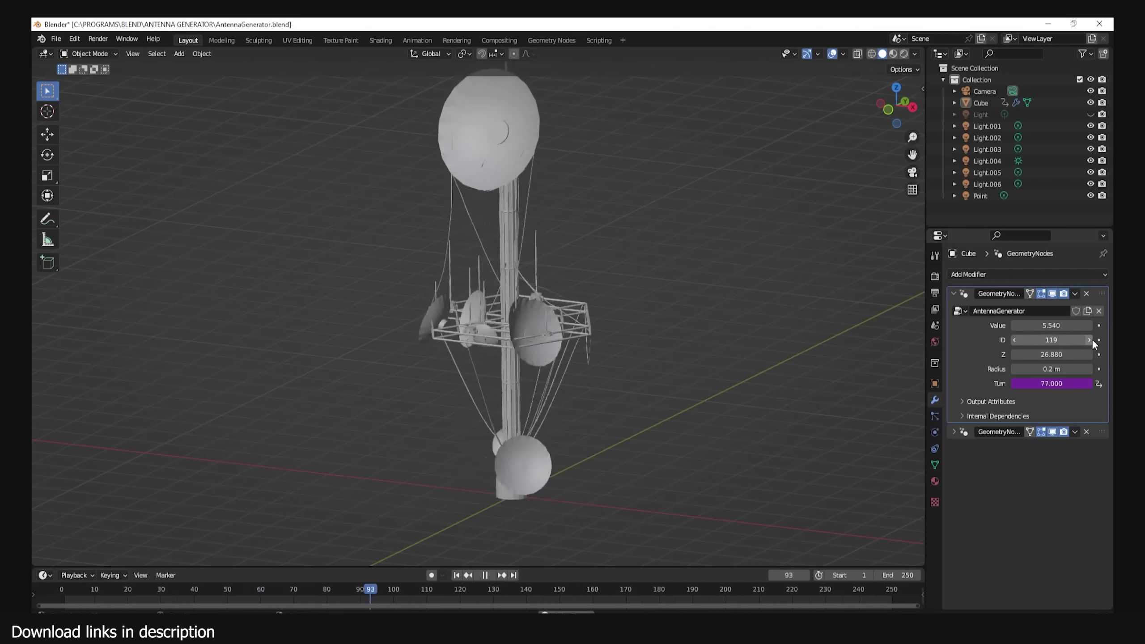
pyautogui.click(1090, 339)
pyautogui.click(1090, 340)
pyautogui.click(1089, 339)
pyautogui.click(1089, 340)
pyautogui.click(1089, 340)
pyautogui.click(1090, 339)
pyautogui.click(1089, 340)
pyautogui.click(1090, 339)
pyautogui.click(1090, 339)
pyautogui.click(1090, 340)
pyautogui.click(1090, 340)
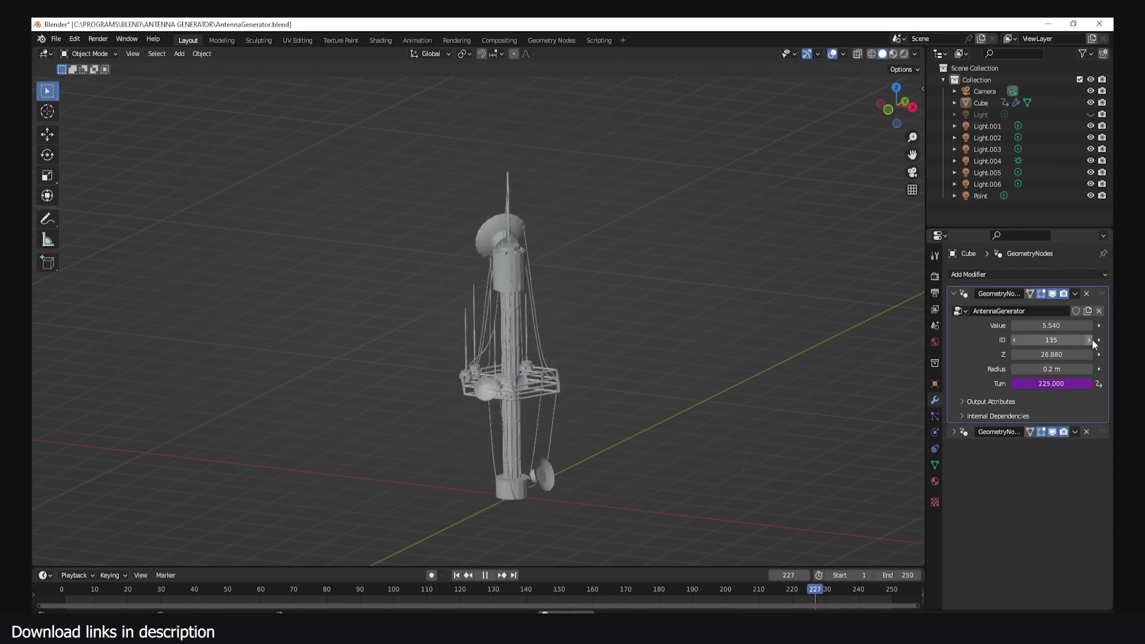
pyautogui.click(1090, 340)
pyautogui.click(1089, 339)
pyautogui.click(1089, 340)
pyautogui.click(1090, 340)
pyautogui.click(1016, 339)
pyautogui.click(904, 54)
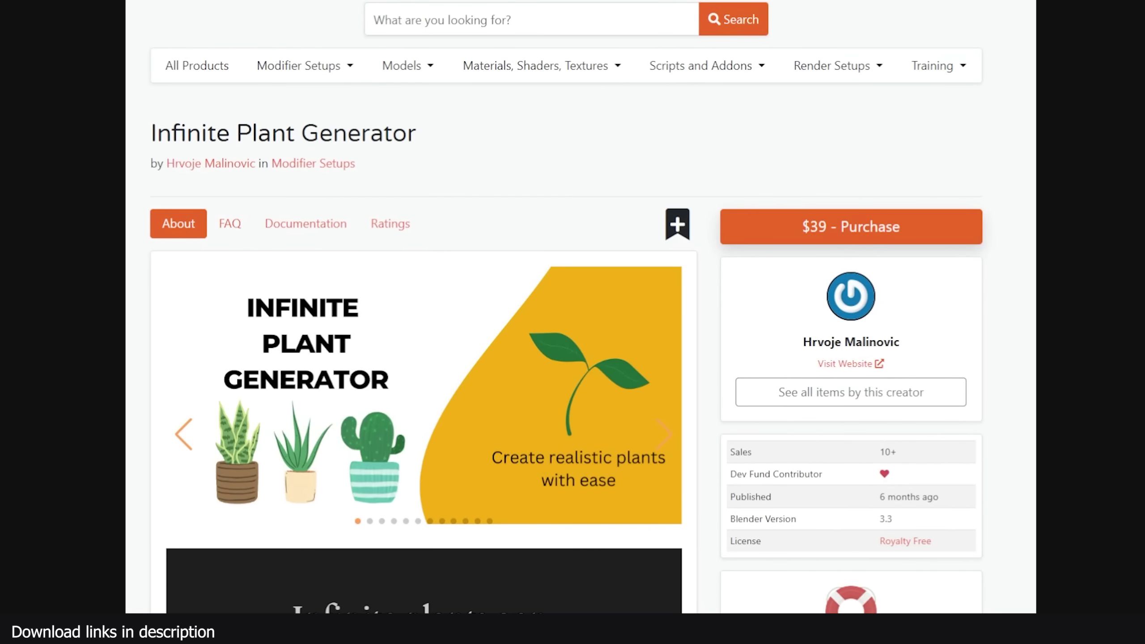
# Step: Scroll down the product page through the Cactuses and Lavender sections
pyautogui.scroll(-10, 568, 316)
pyautogui.scroll(-15, 424, 307)
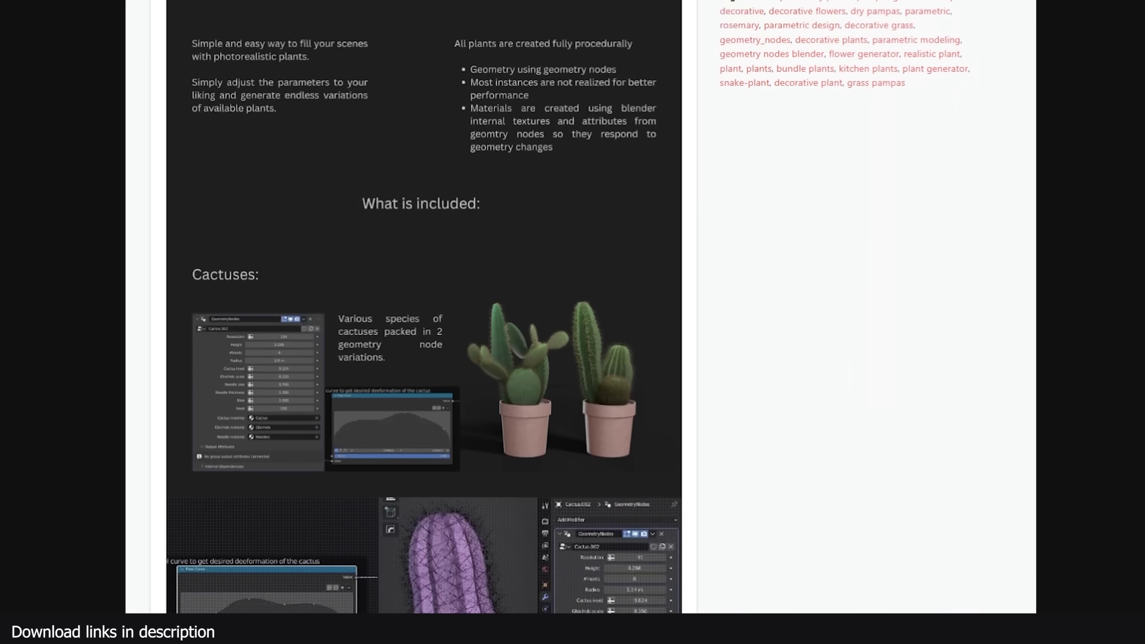
pyautogui.scroll(-12, 424, 307)
pyautogui.scroll(-15, 423, 307)
pyautogui.scroll(-16, 424, 307)
pyautogui.scroll(-16, 423, 307)
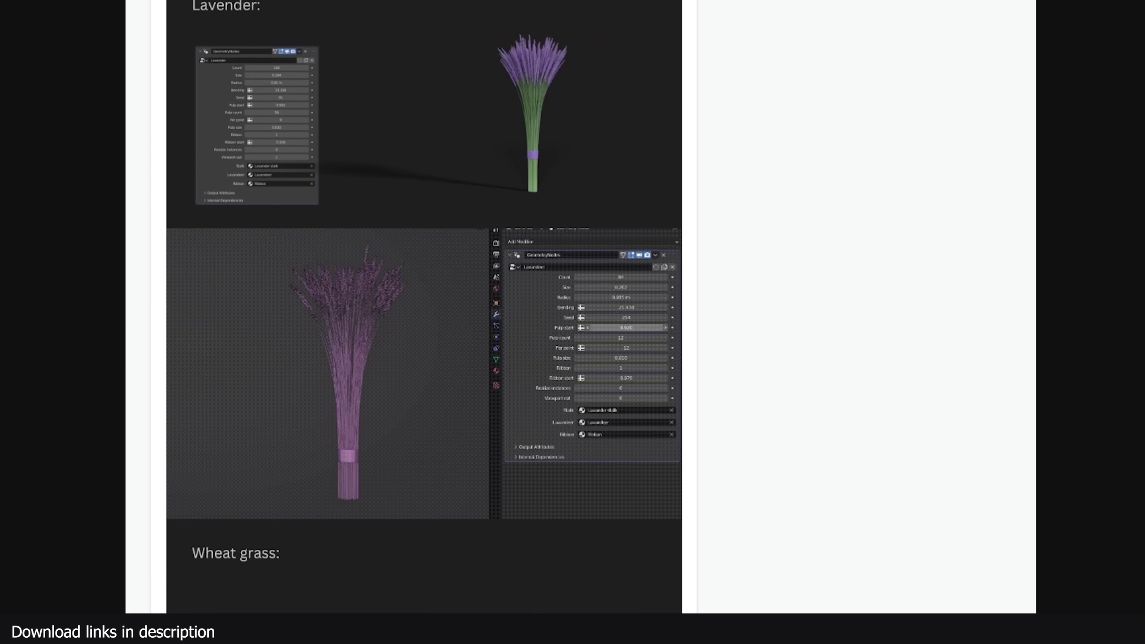
pyautogui.scroll(14, 424, 306)
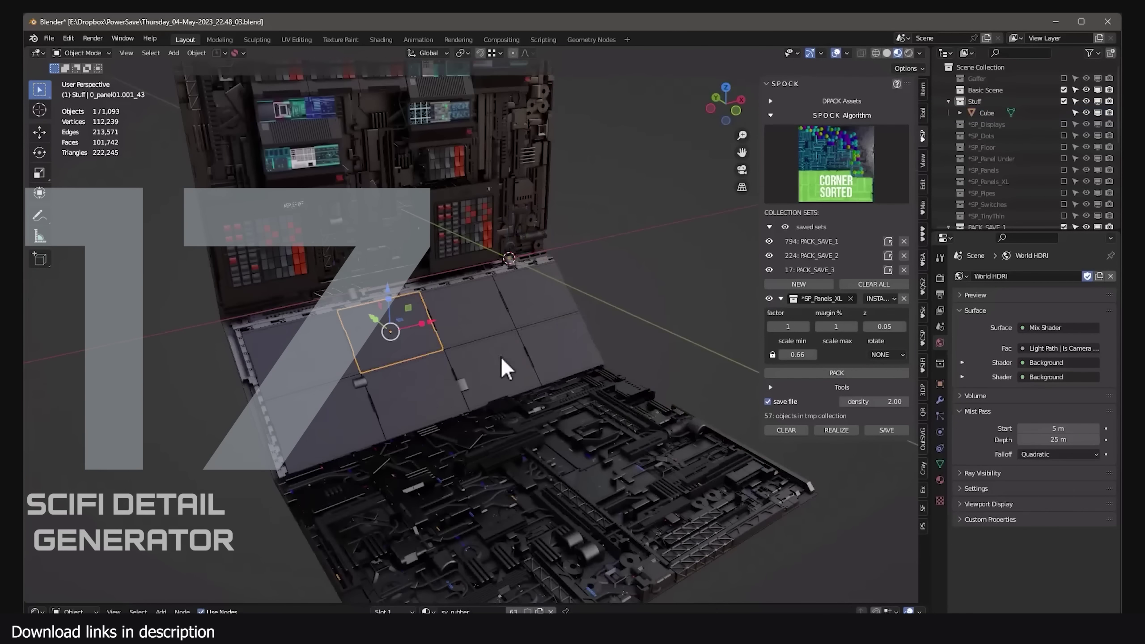
# Step: Delete the chosen wall panel, then pack *SP_Floor detail panels onto the floor with z offset 0.05
pyautogui.press('Delete')
pyautogui.moveTo(504, 369); pyautogui.dragTo(481, 361, button='middle')
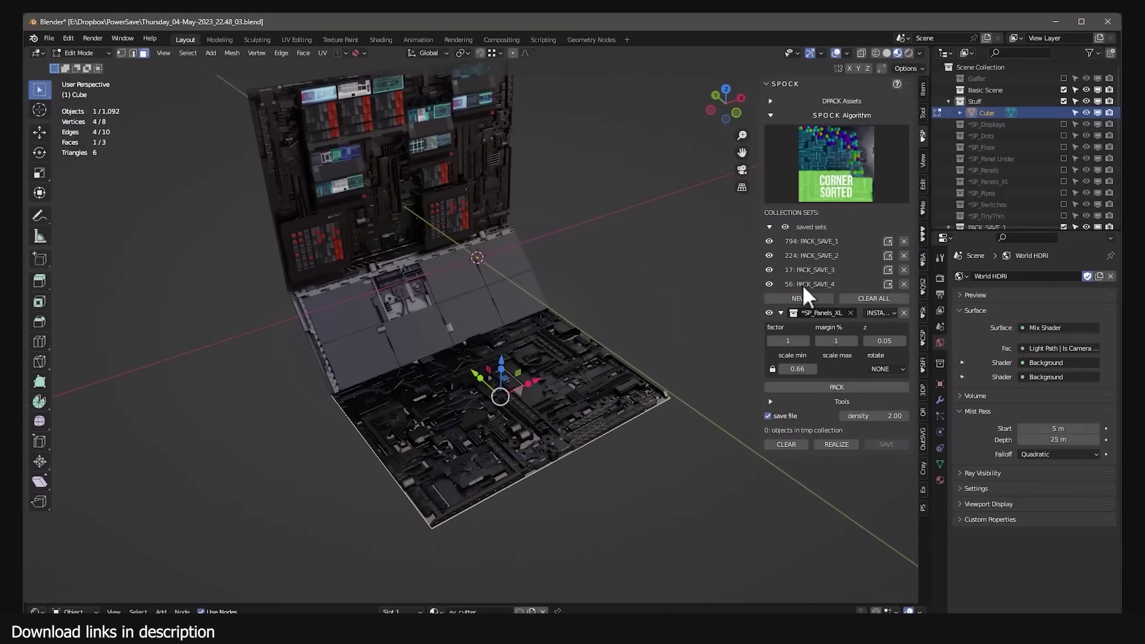
pyautogui.click(793, 311)
pyautogui.click(813, 365)
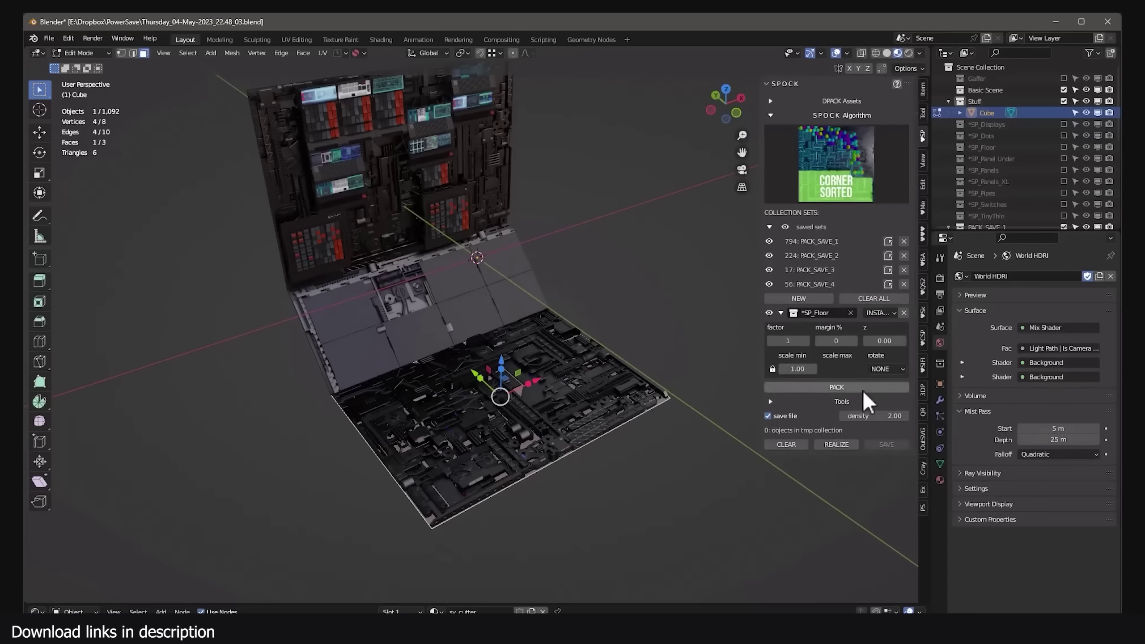
pyautogui.click(860, 341)
pyautogui.write('.05')
pyautogui.click(862, 387)
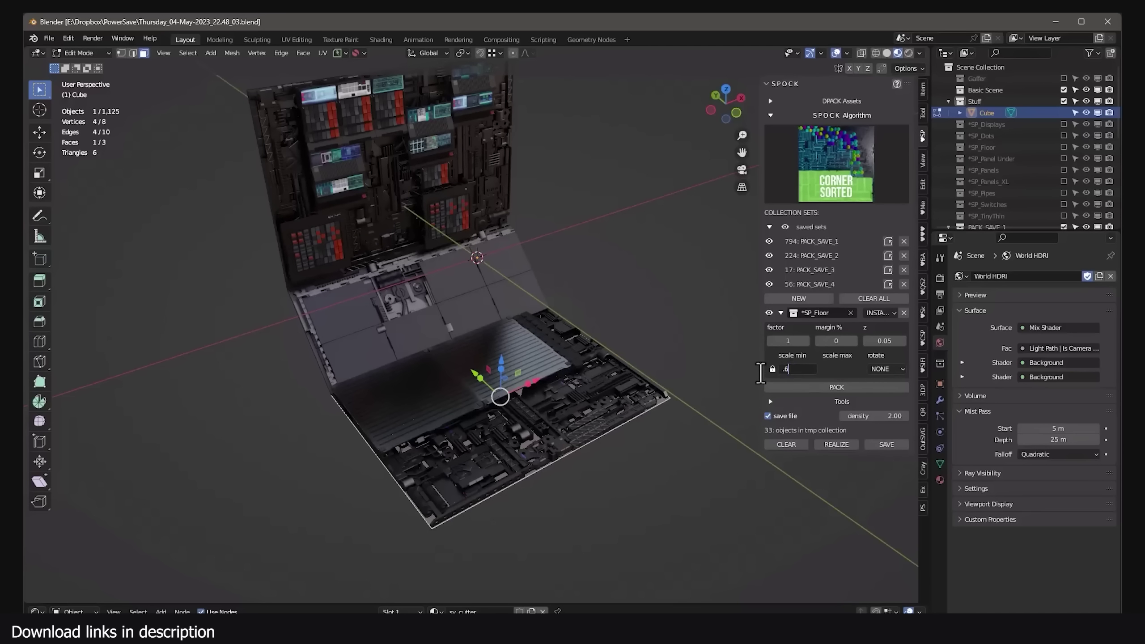
# Step: Split the floor with a new edge loop and repack the floor panels, hiding the wall panel sets meanwhile
pyautogui.click(871, 388)
pyautogui.click(785, 226)
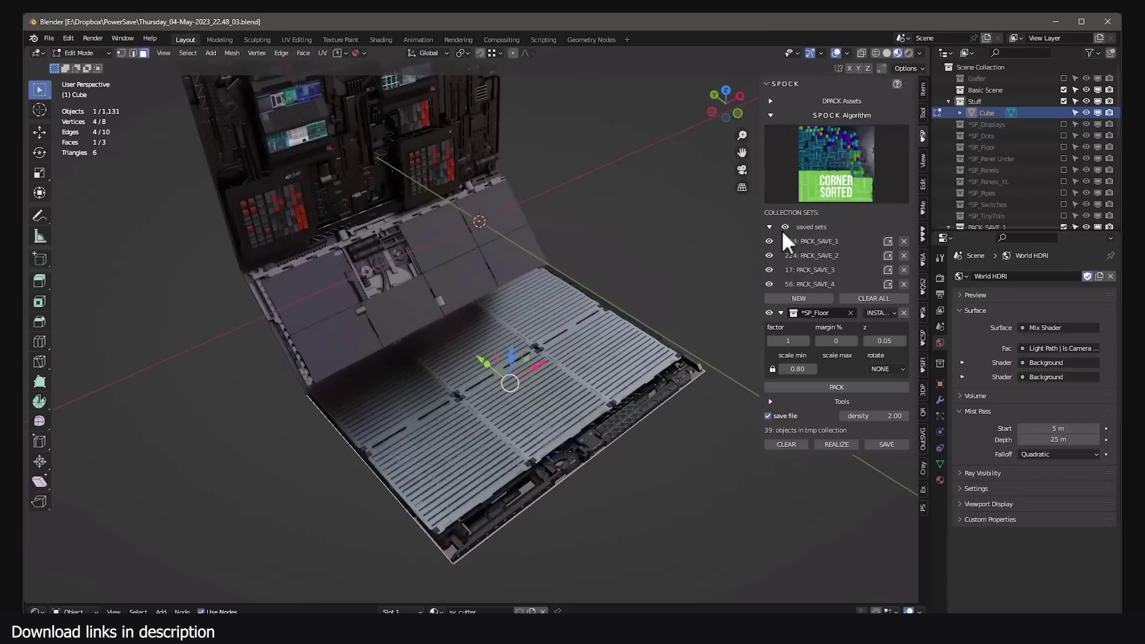
pyautogui.hotkey('ctrl', 'r')
pyautogui.click(325, 406)
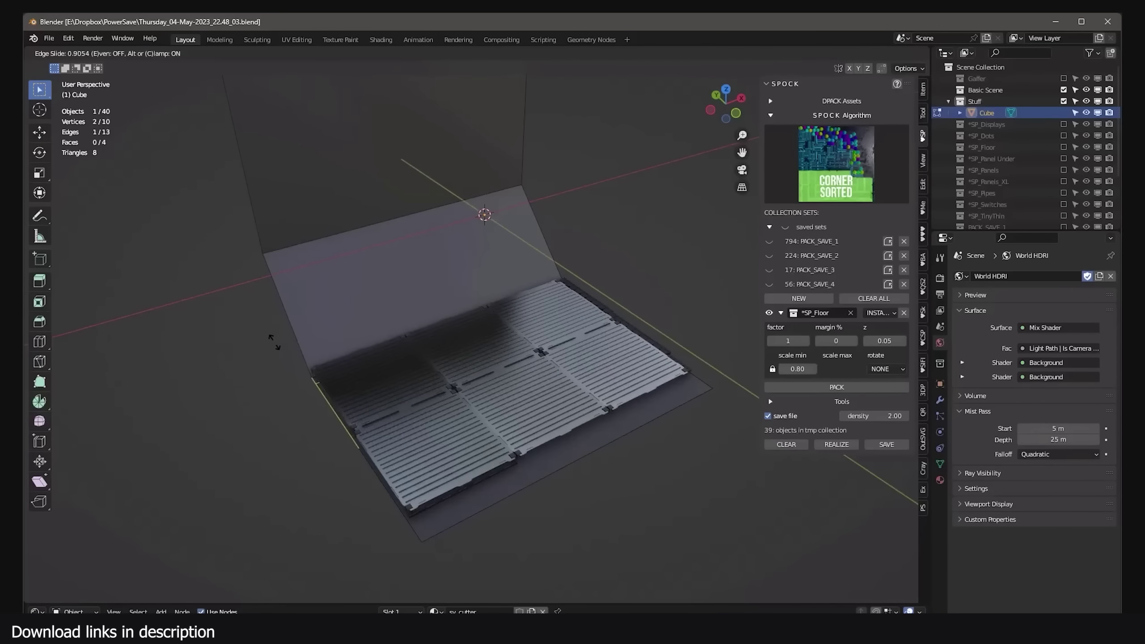
pyautogui.click(274, 342)
pyautogui.click(837, 387)
pyautogui.click(785, 226)
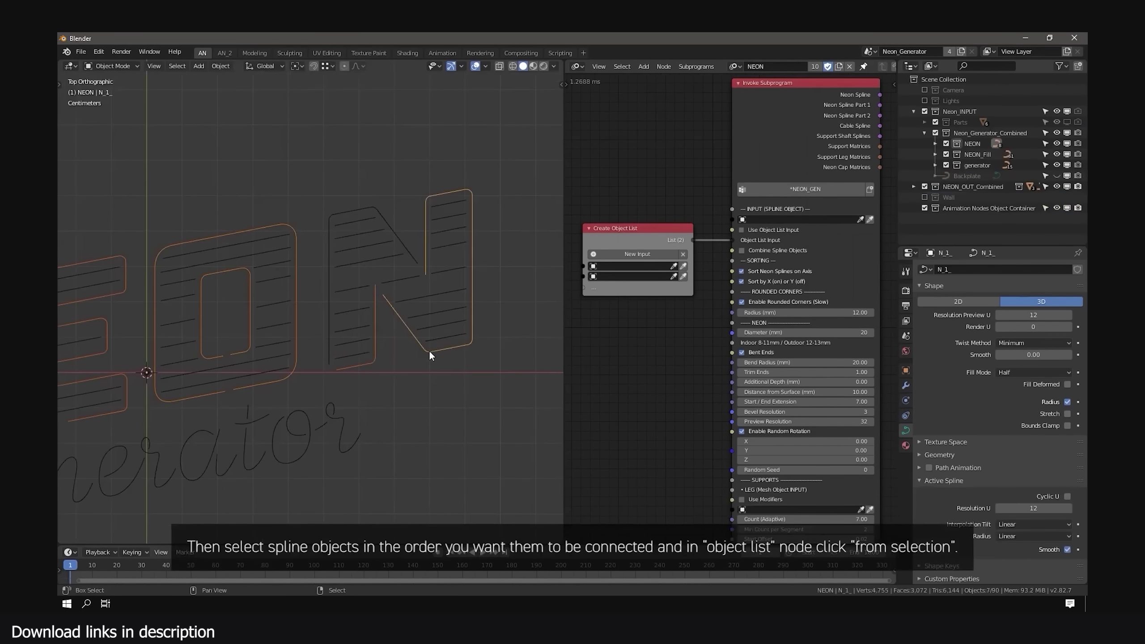
# Step: Load the letter curves into the Create Object List node feeding NEON_GEN to generate neon tubes
pyautogui.click(635, 266)
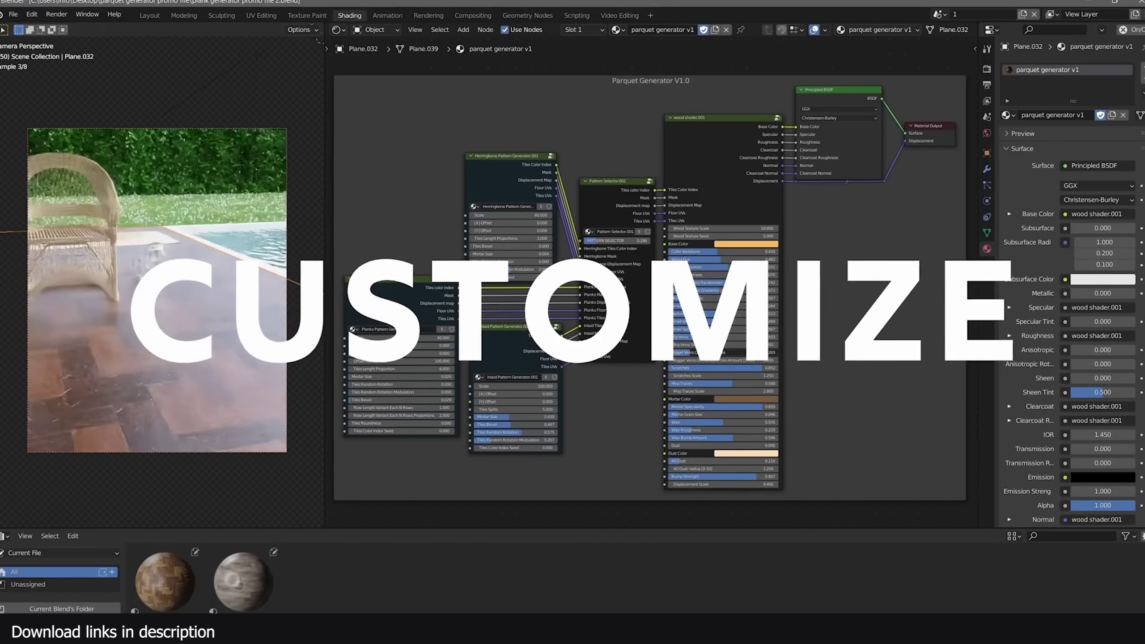
# Step: Reduce the wood's scratches and mop traces, then mark material 'inlaid dark ext 1' as an asset
pyautogui.moveTo(721, 391); pyautogui.dragTo(744, 391)
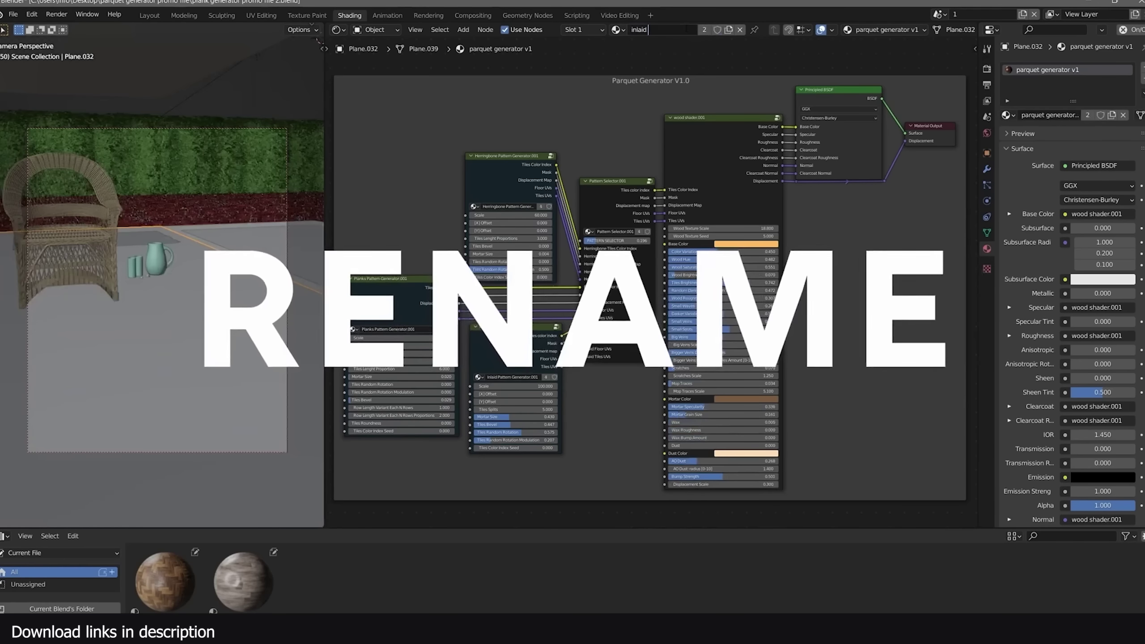
pyautogui.rightClick(1049, 71)
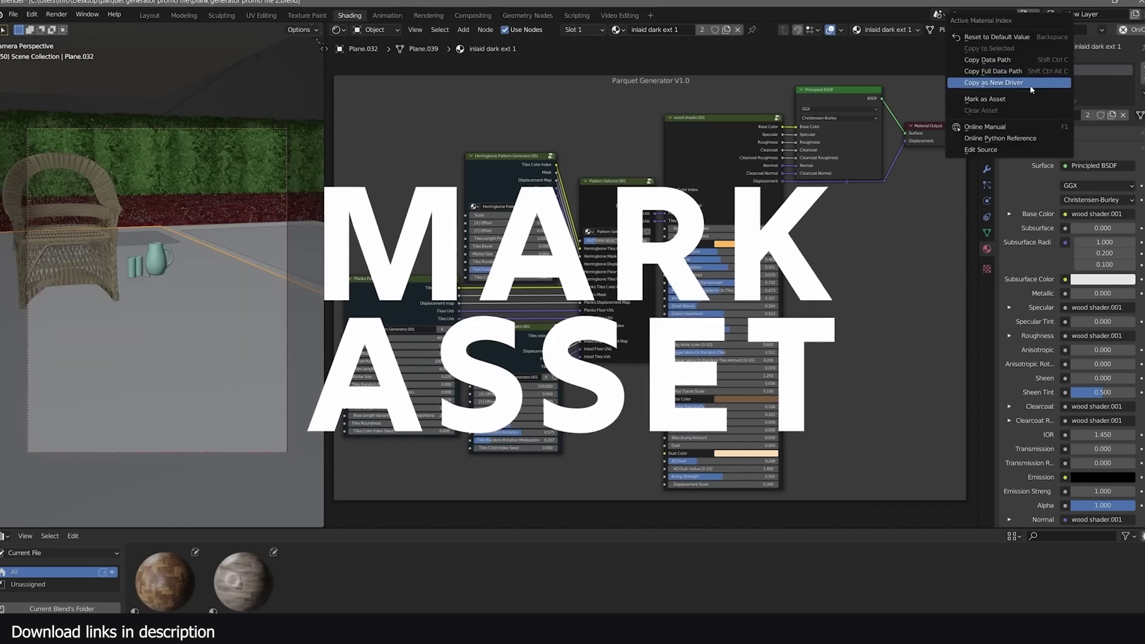
pyautogui.click(1019, 99)
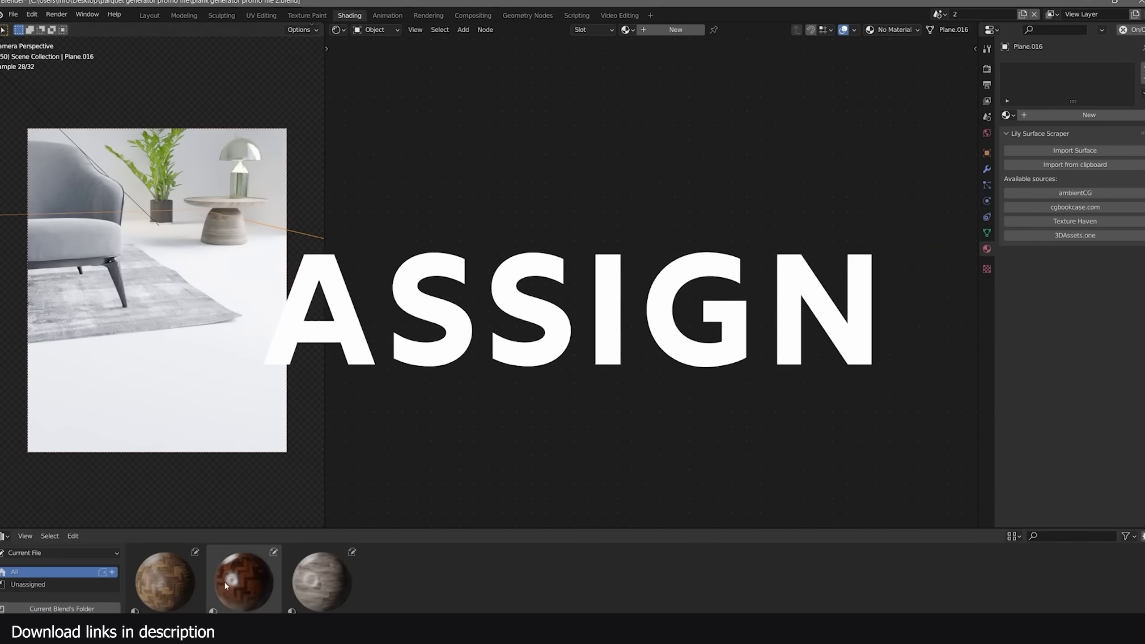